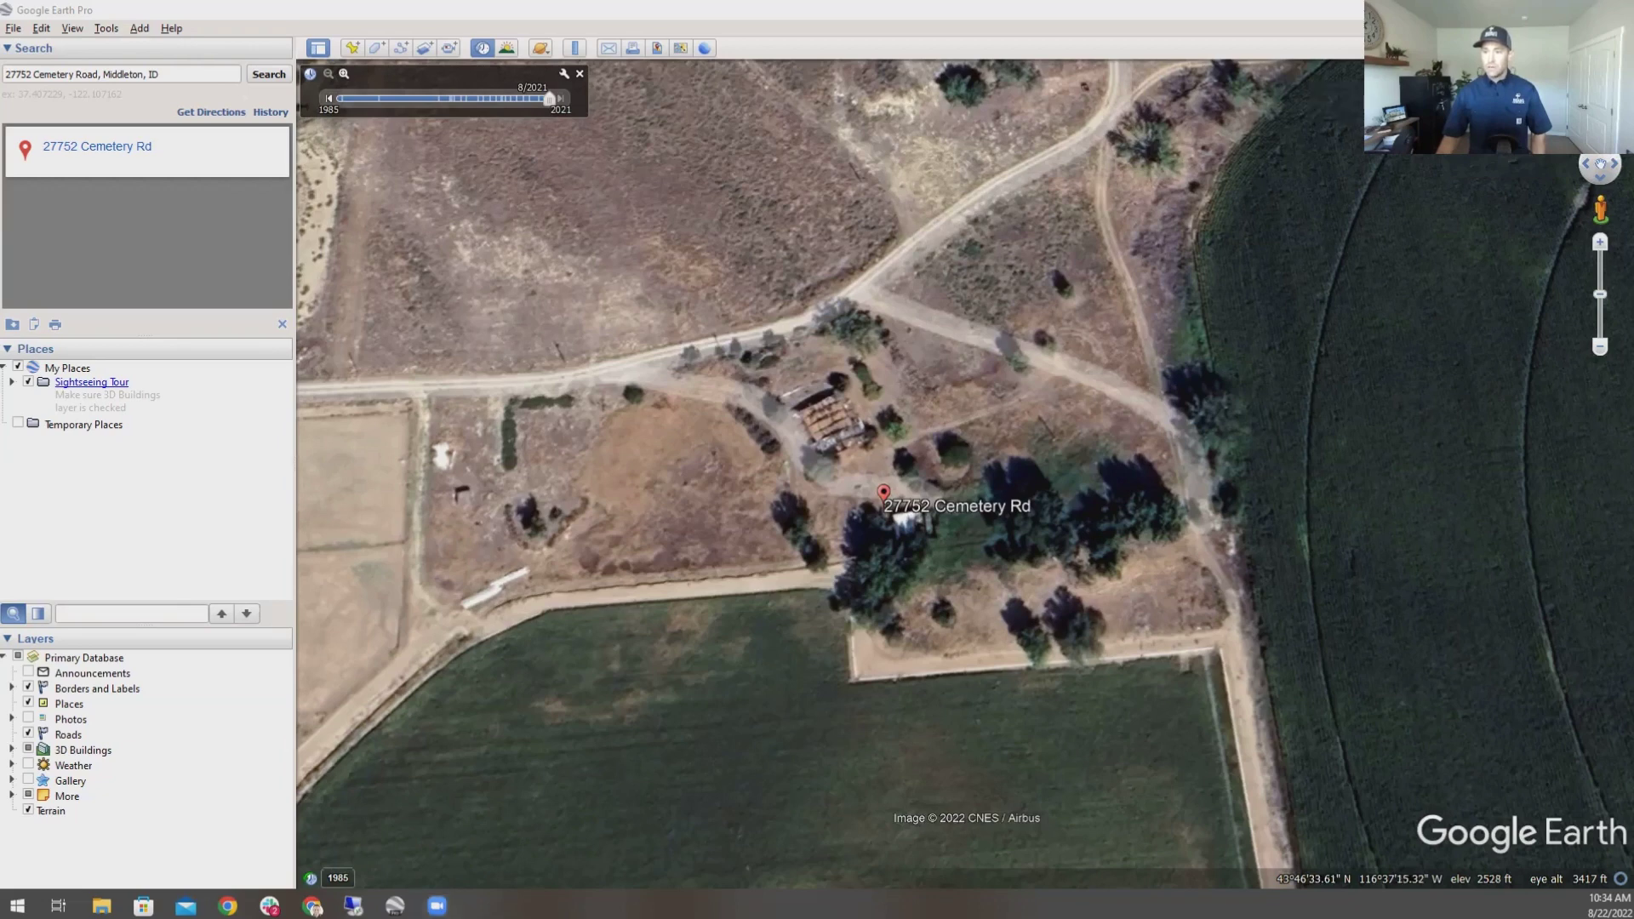
Step: Rotate the view around the property, return to north-up, and zoom in slightly
key("shift+Left")
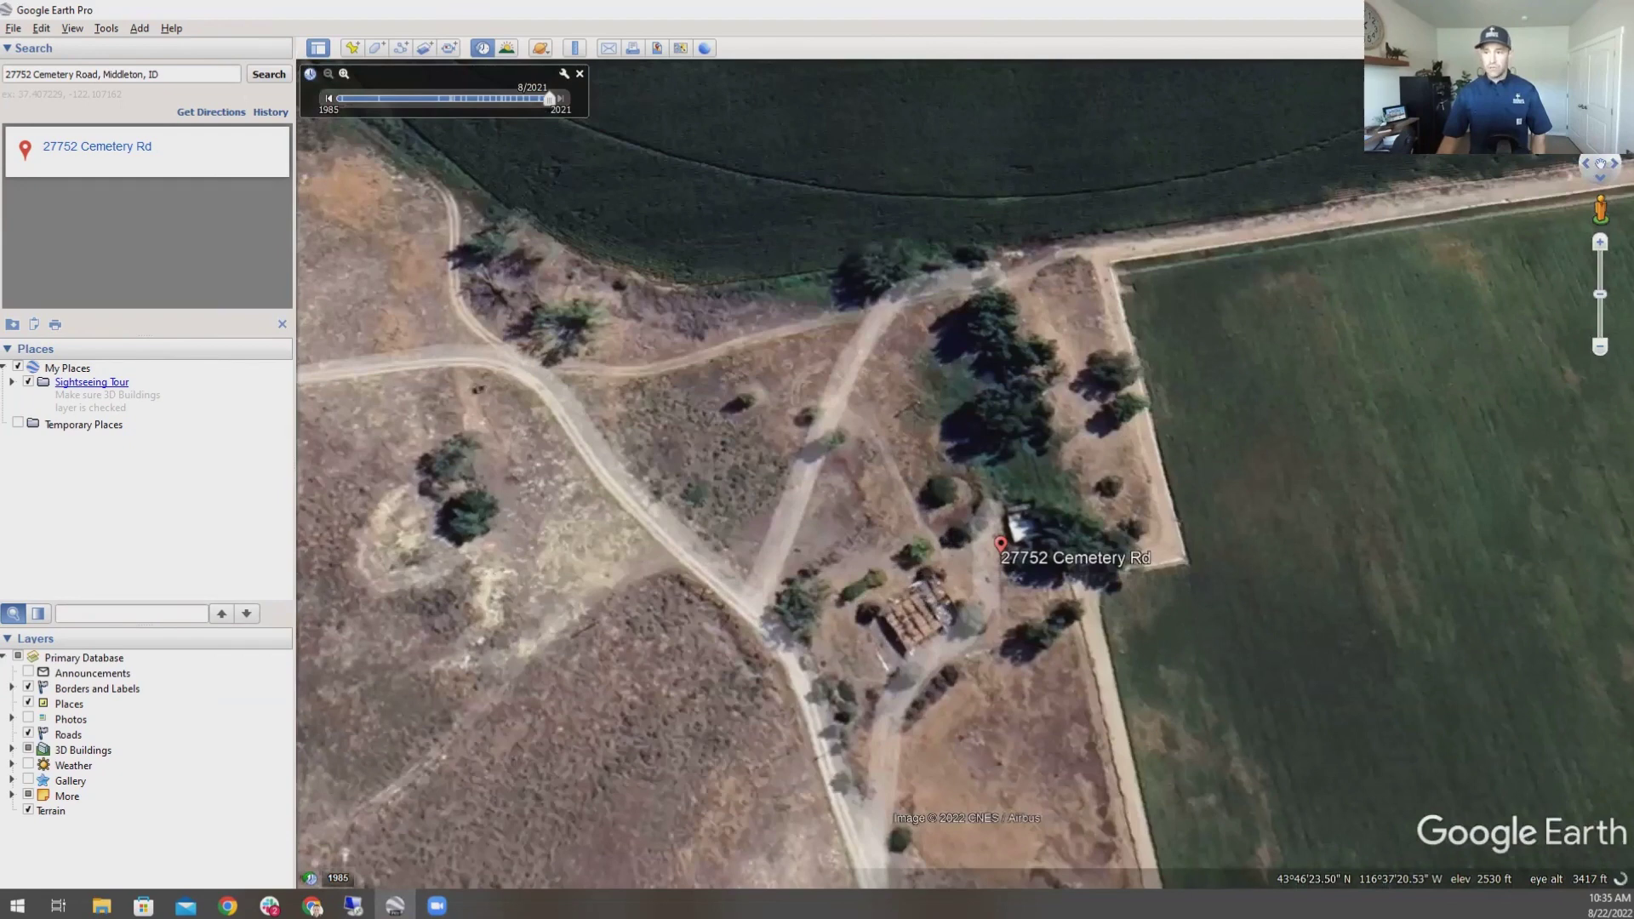
key("shift+Left")
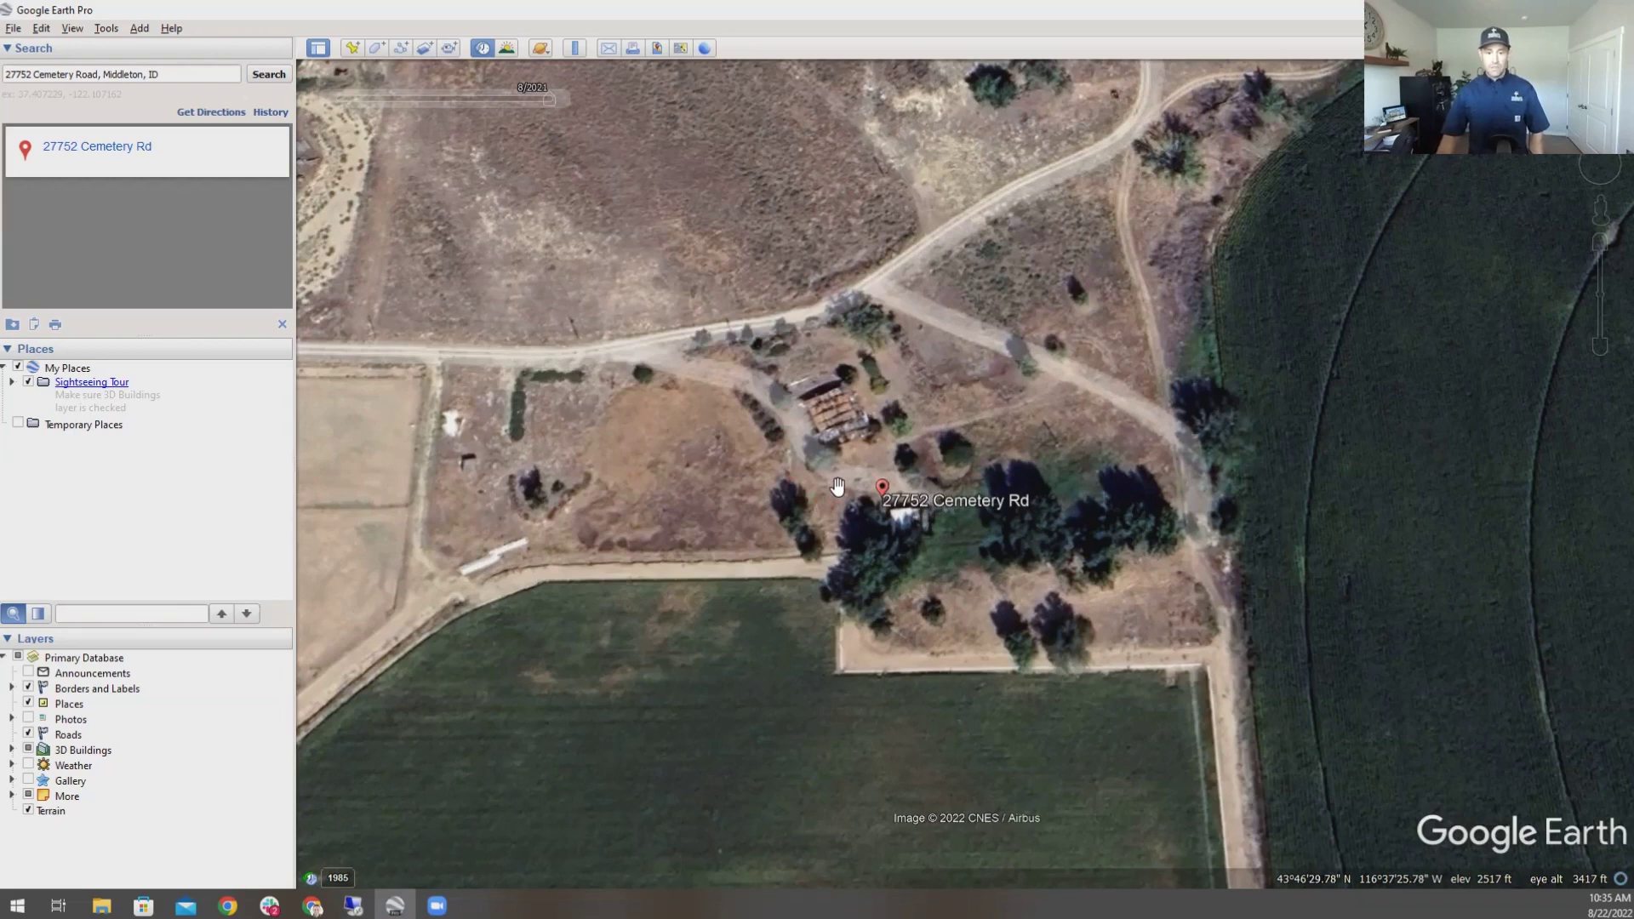
scroll(838, 486, "down", 1)
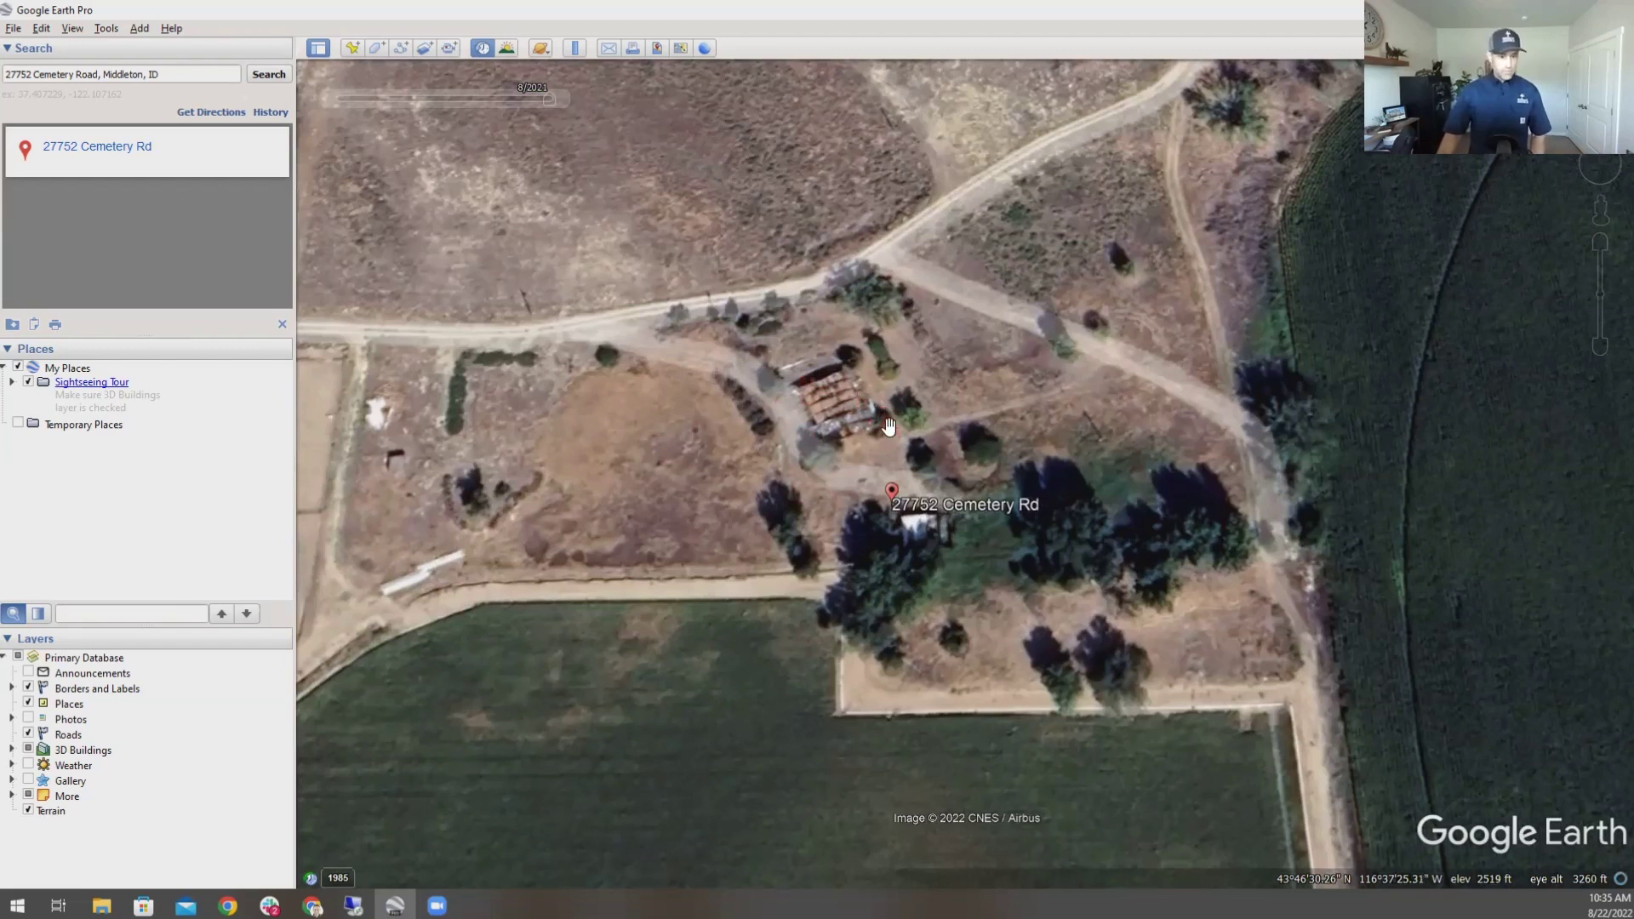
left_click(527, 490)
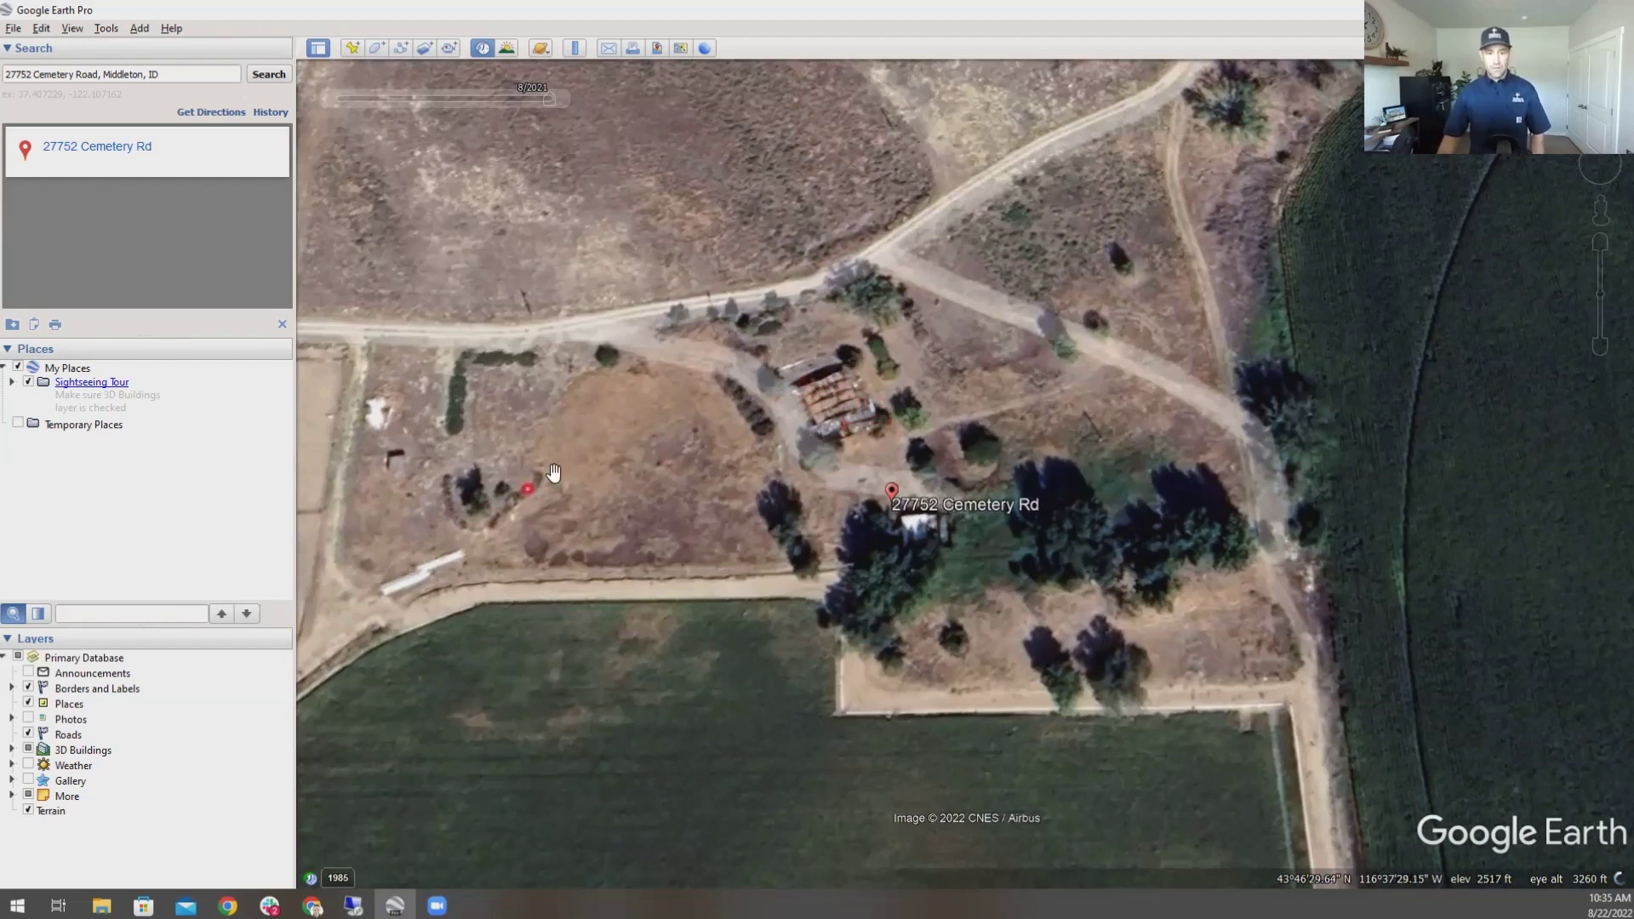
left_click(598, 463)
left_click(1201, 618)
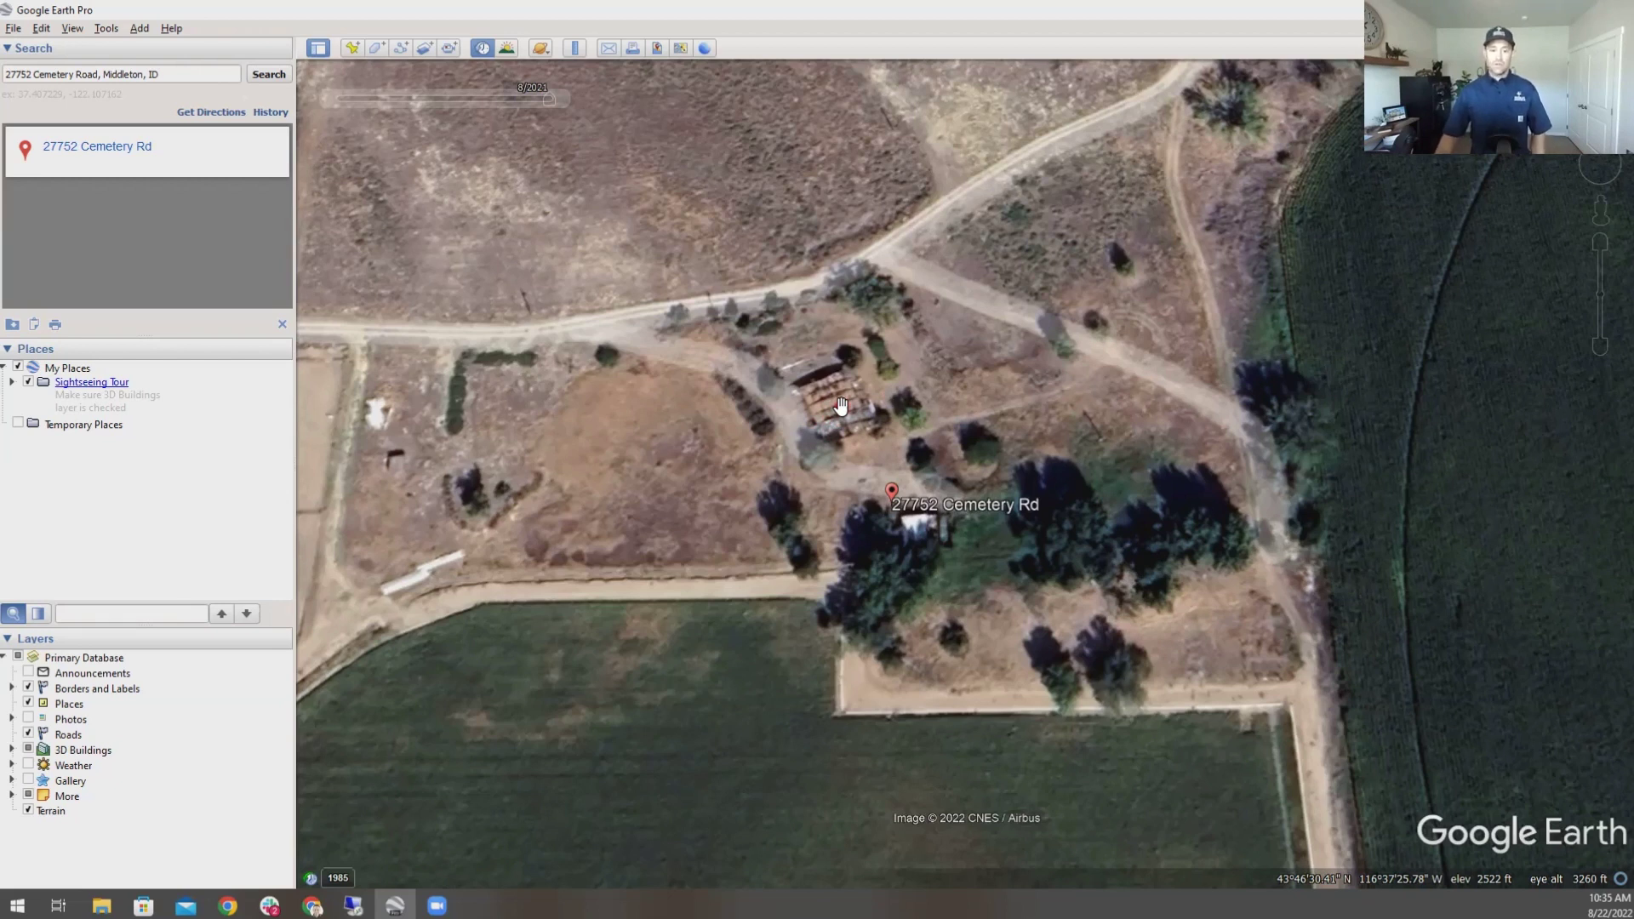
mouse_move(558, 106)
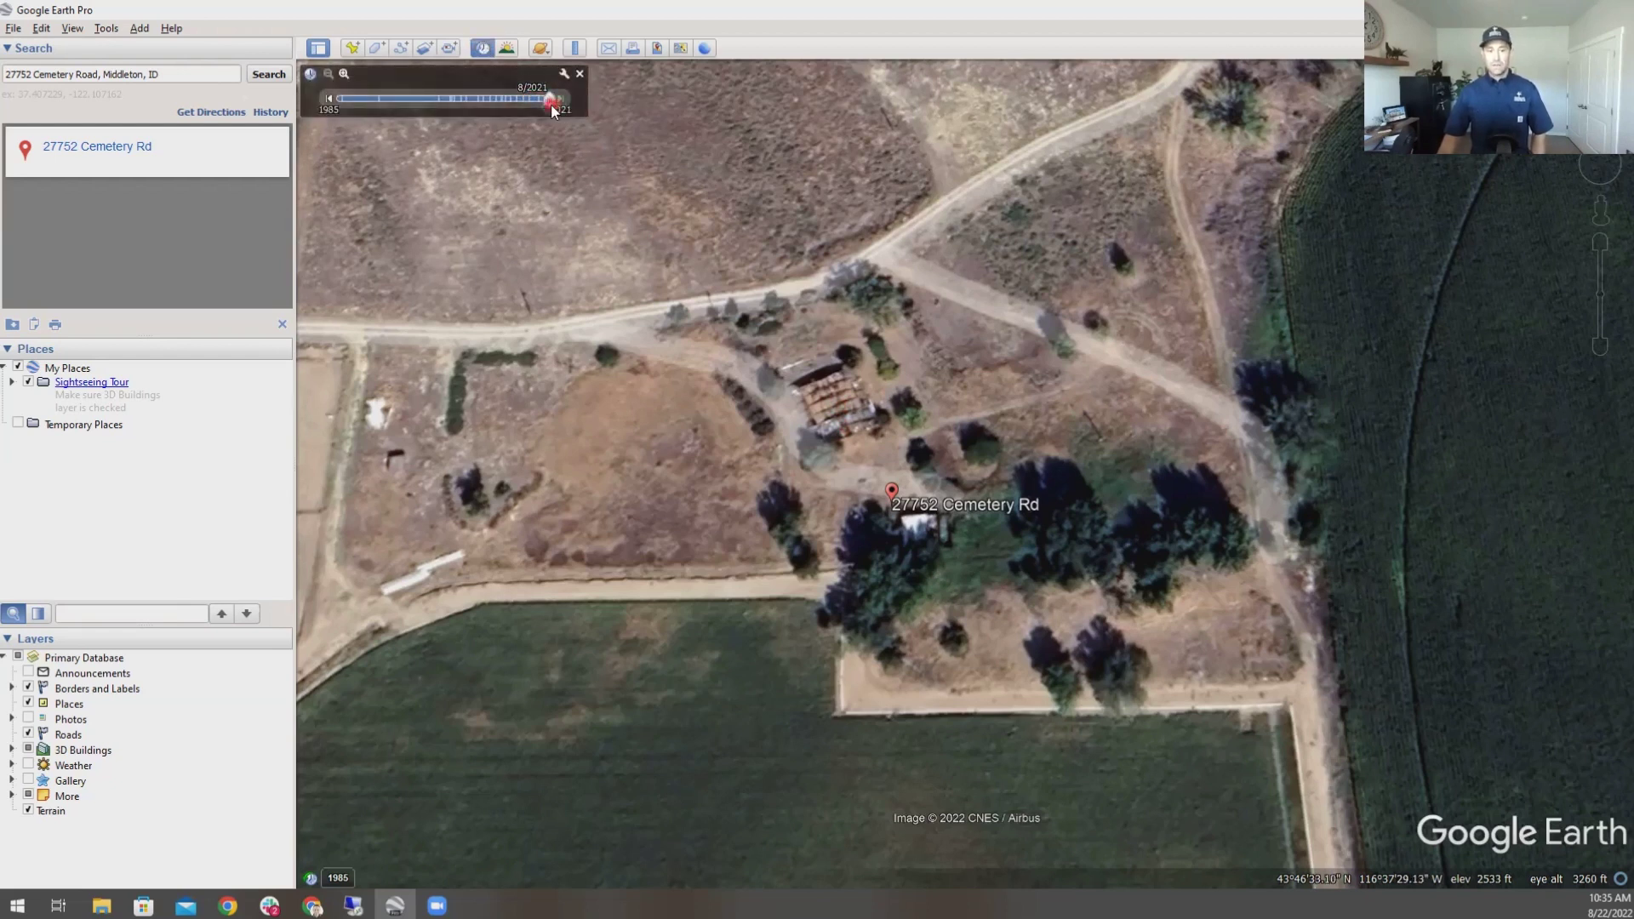
Step: Move the imagery slider back through 2020 and 2017 to the 10/27/2002 photo
left_click_drag(549, 105, 545, 104)
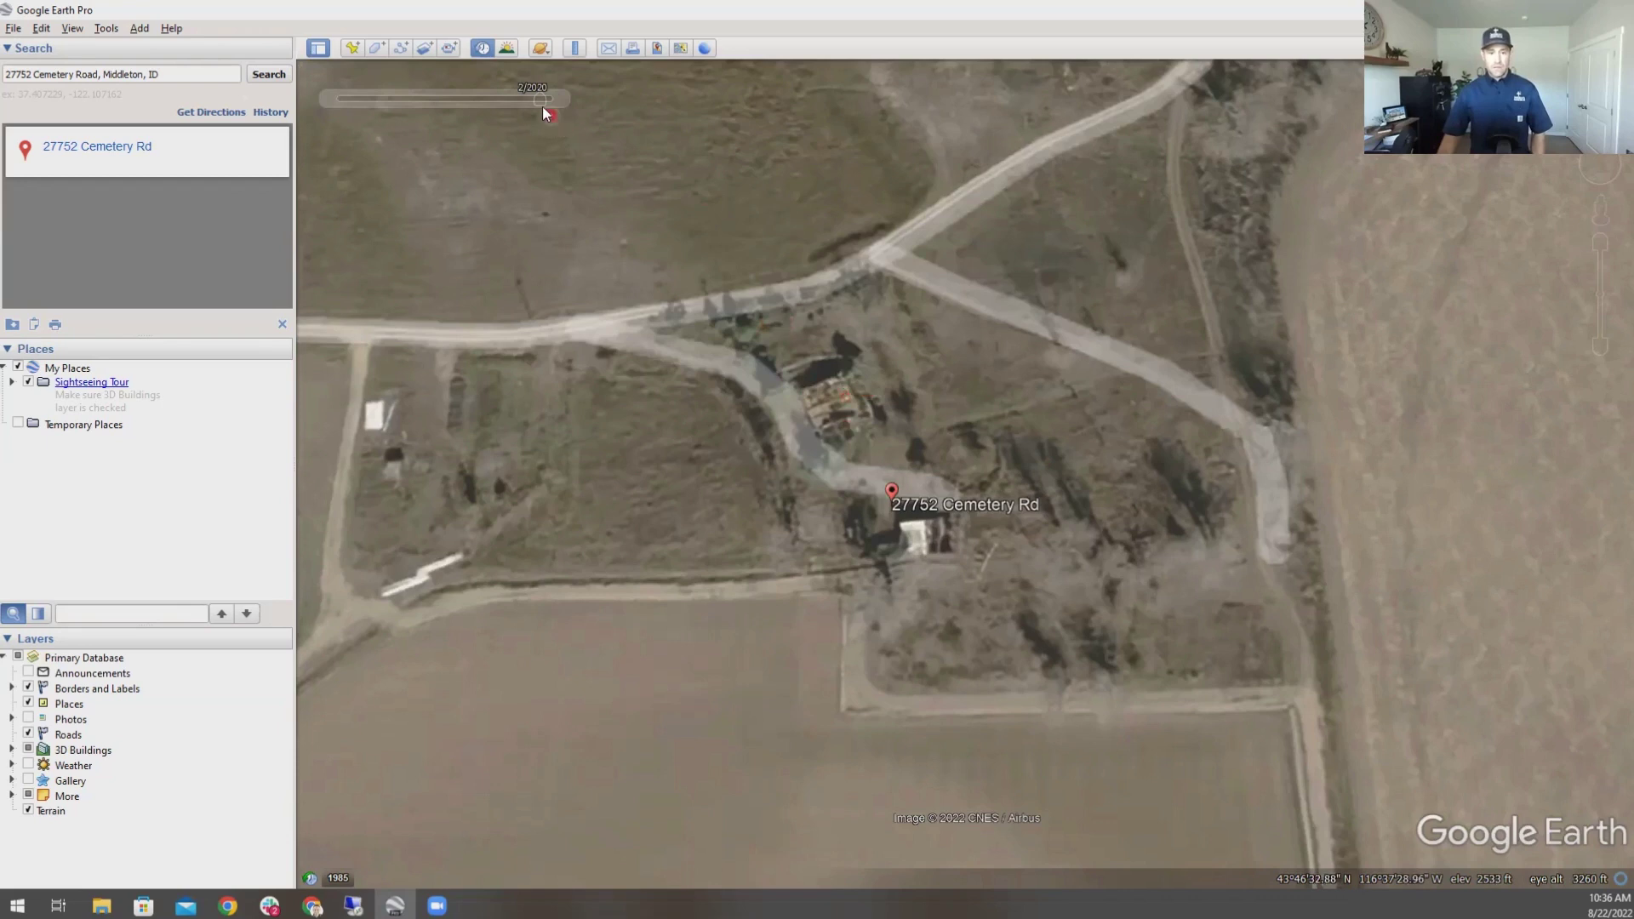
mouse_move(544, 105)
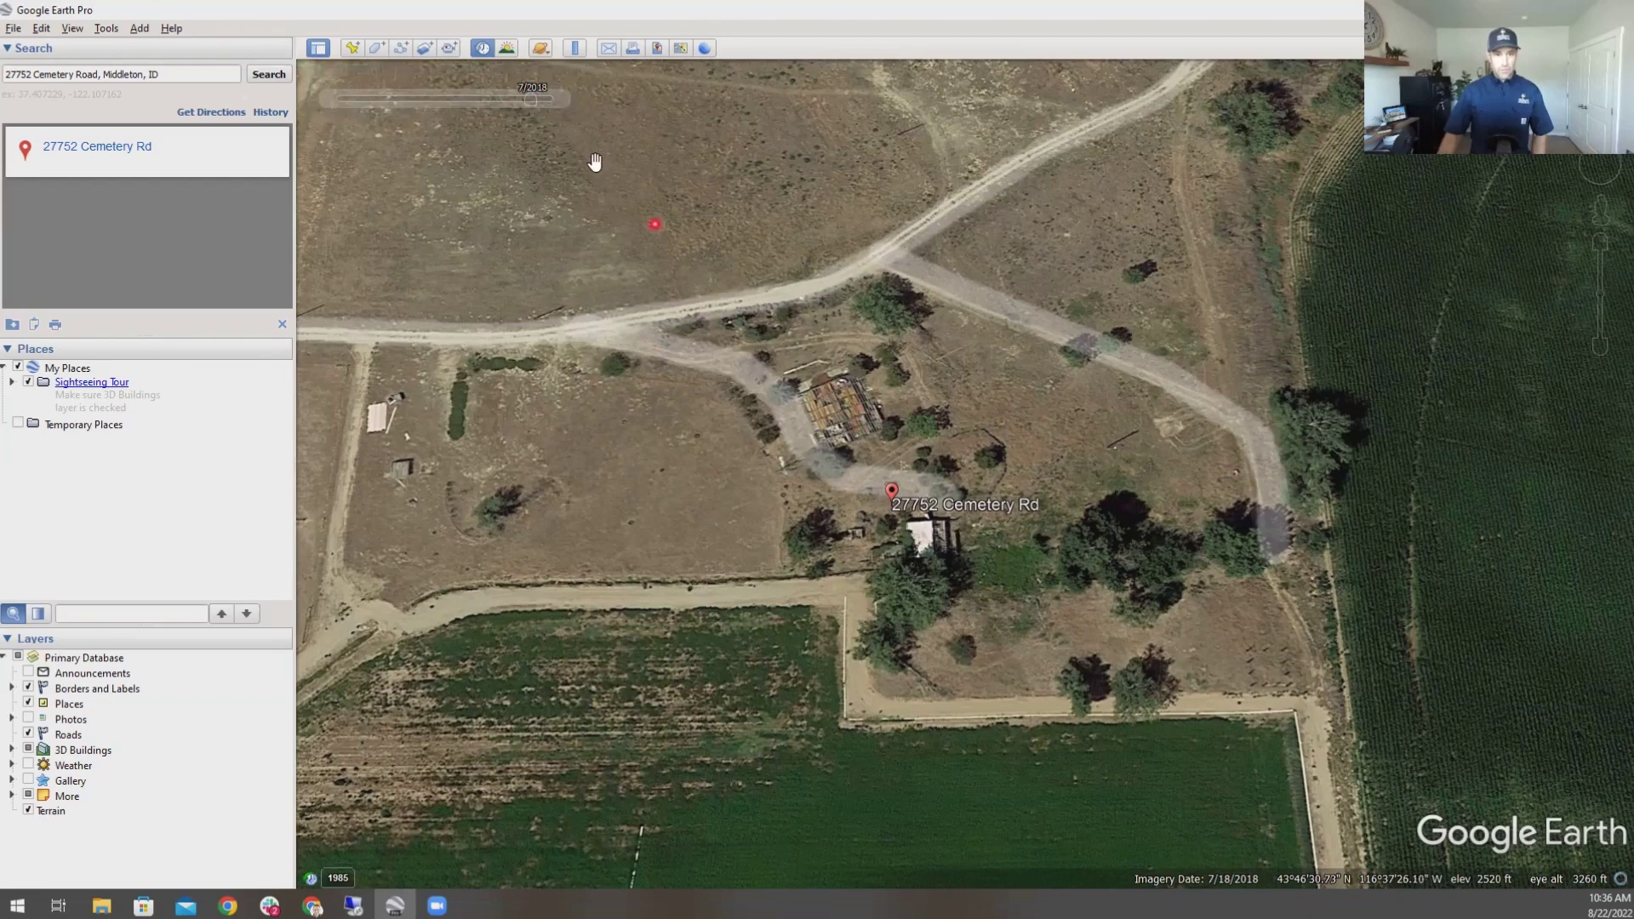
left_click_drag(528, 100, 444, 99)
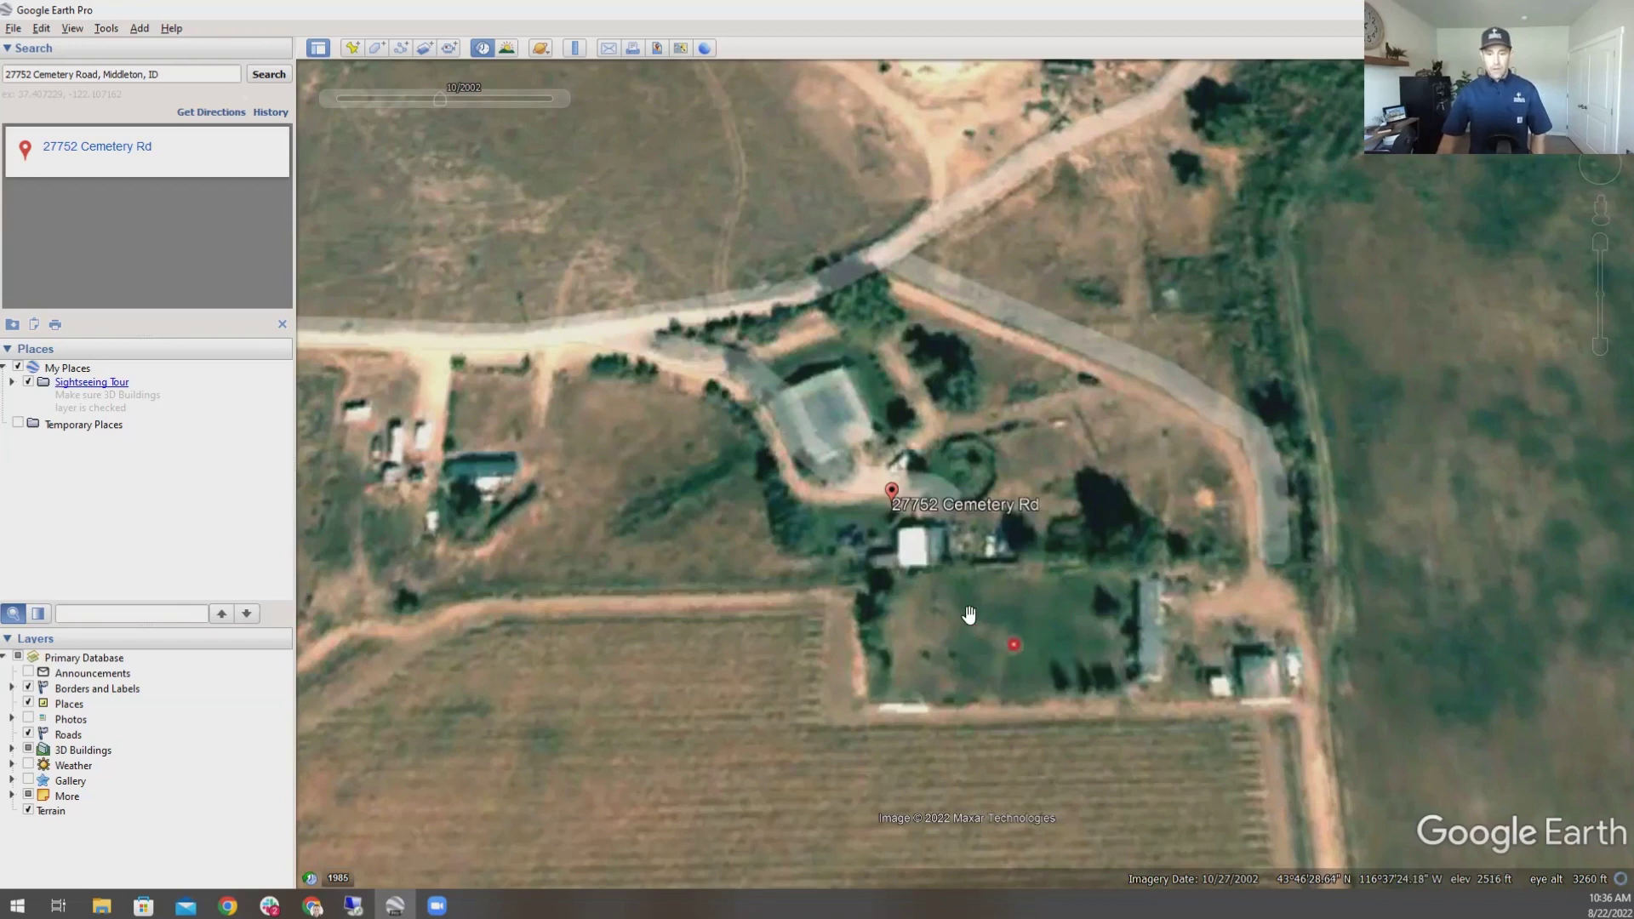
left_click(841, 412)
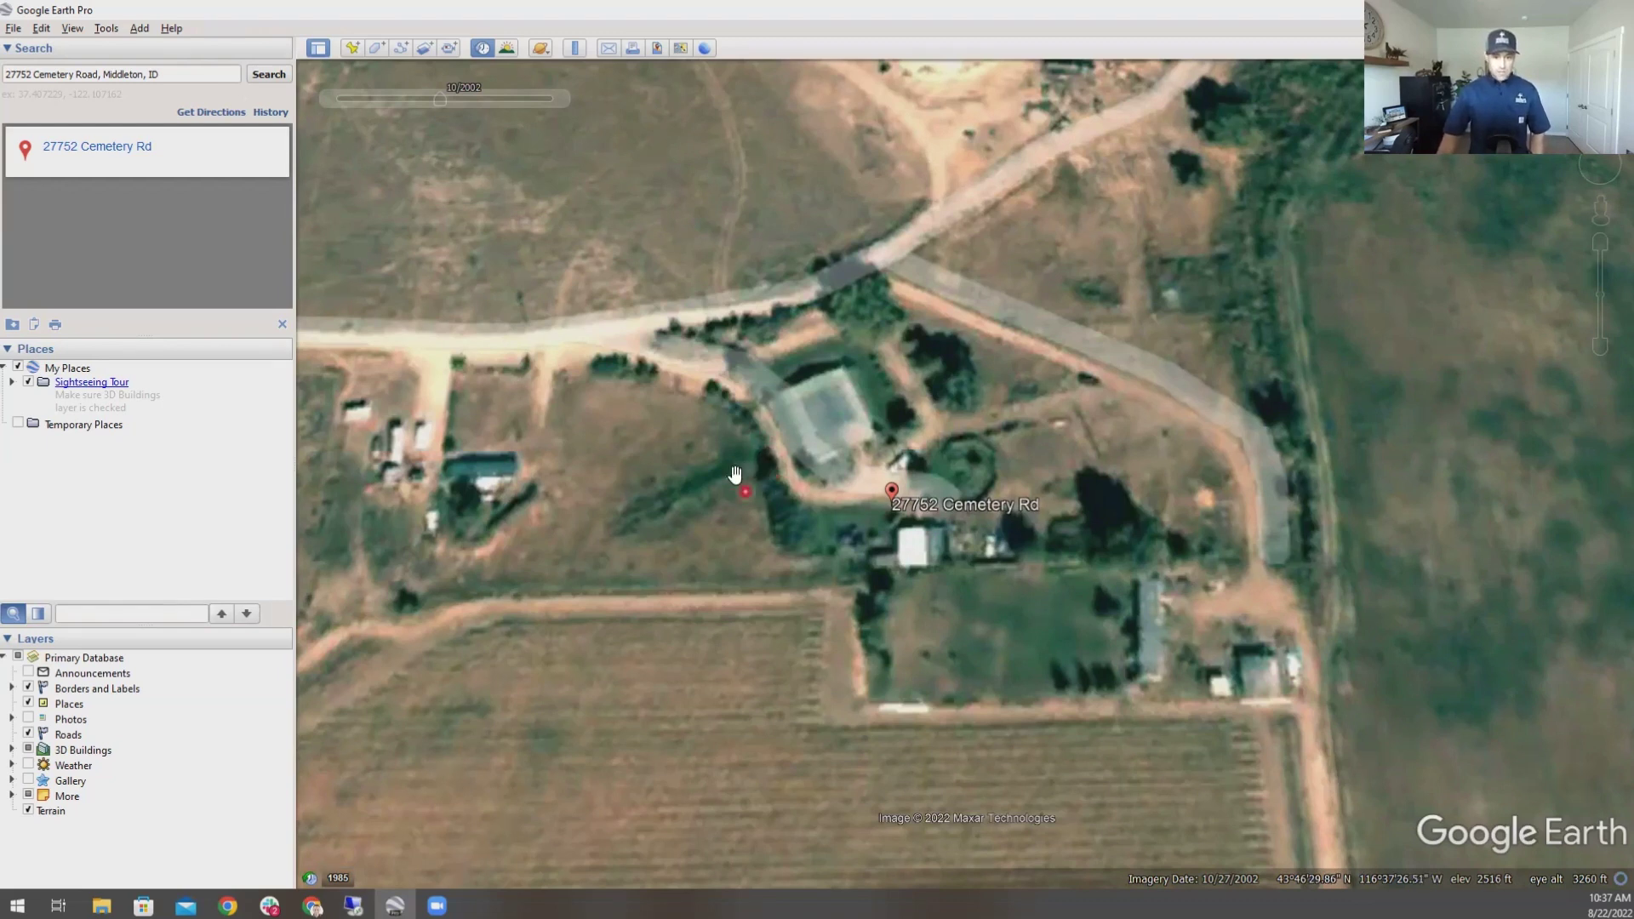
mouse_move(441, 101)
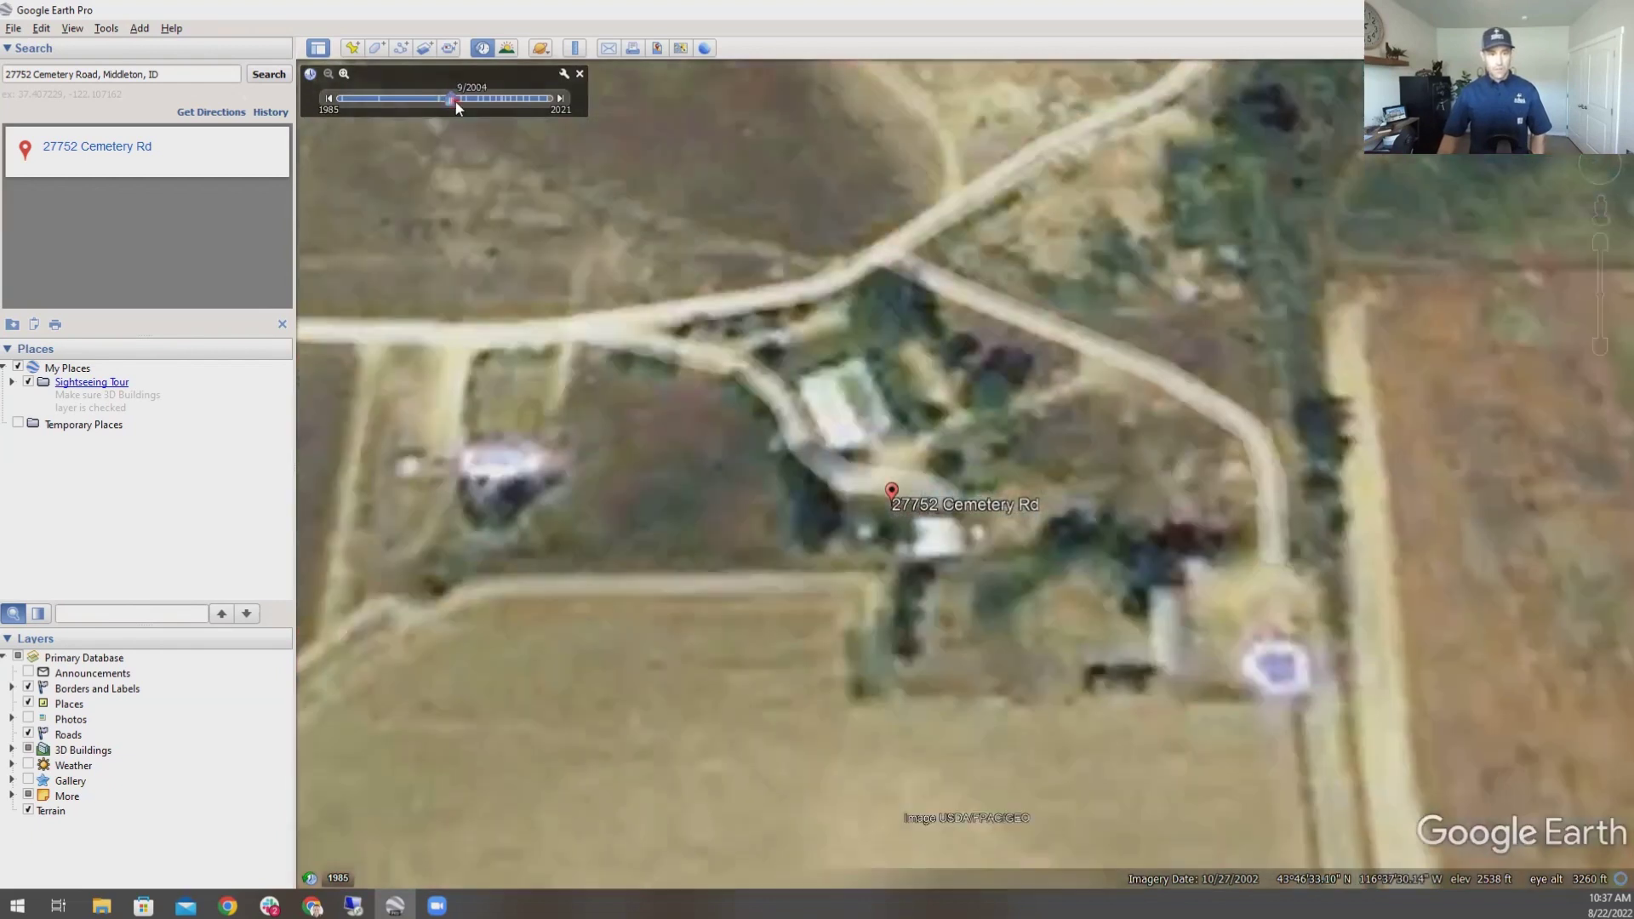
Step: Advance the imagery through 9/2003 and 9/2004 to the 5/31/2005 photo
left_click_drag(456, 100, 452, 100)
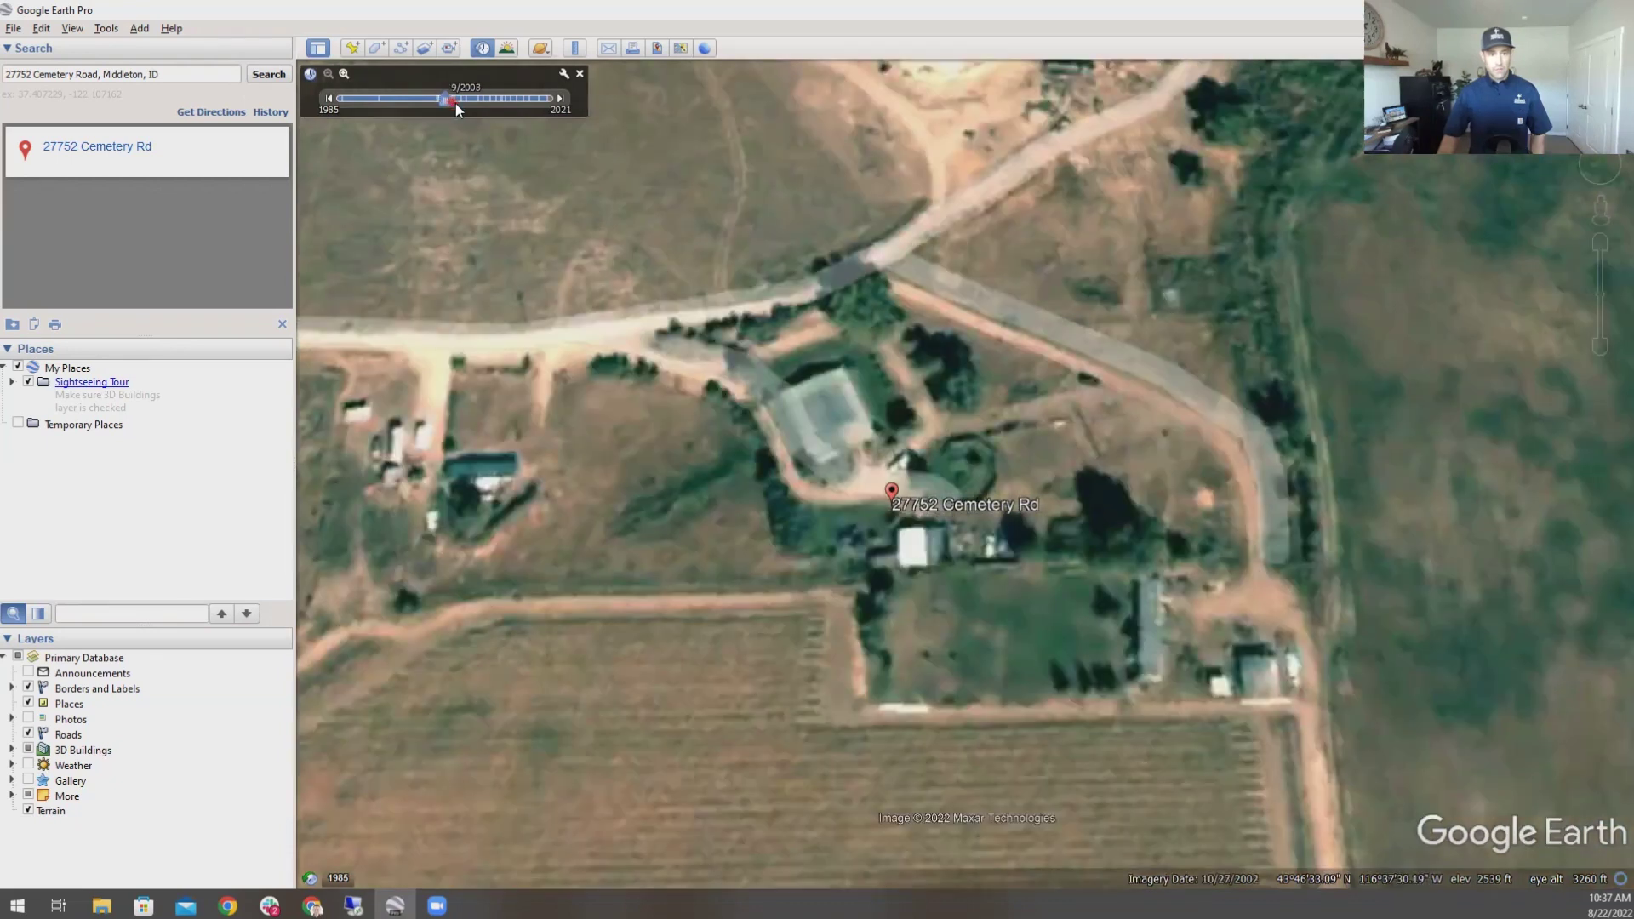
left_click(457, 102)
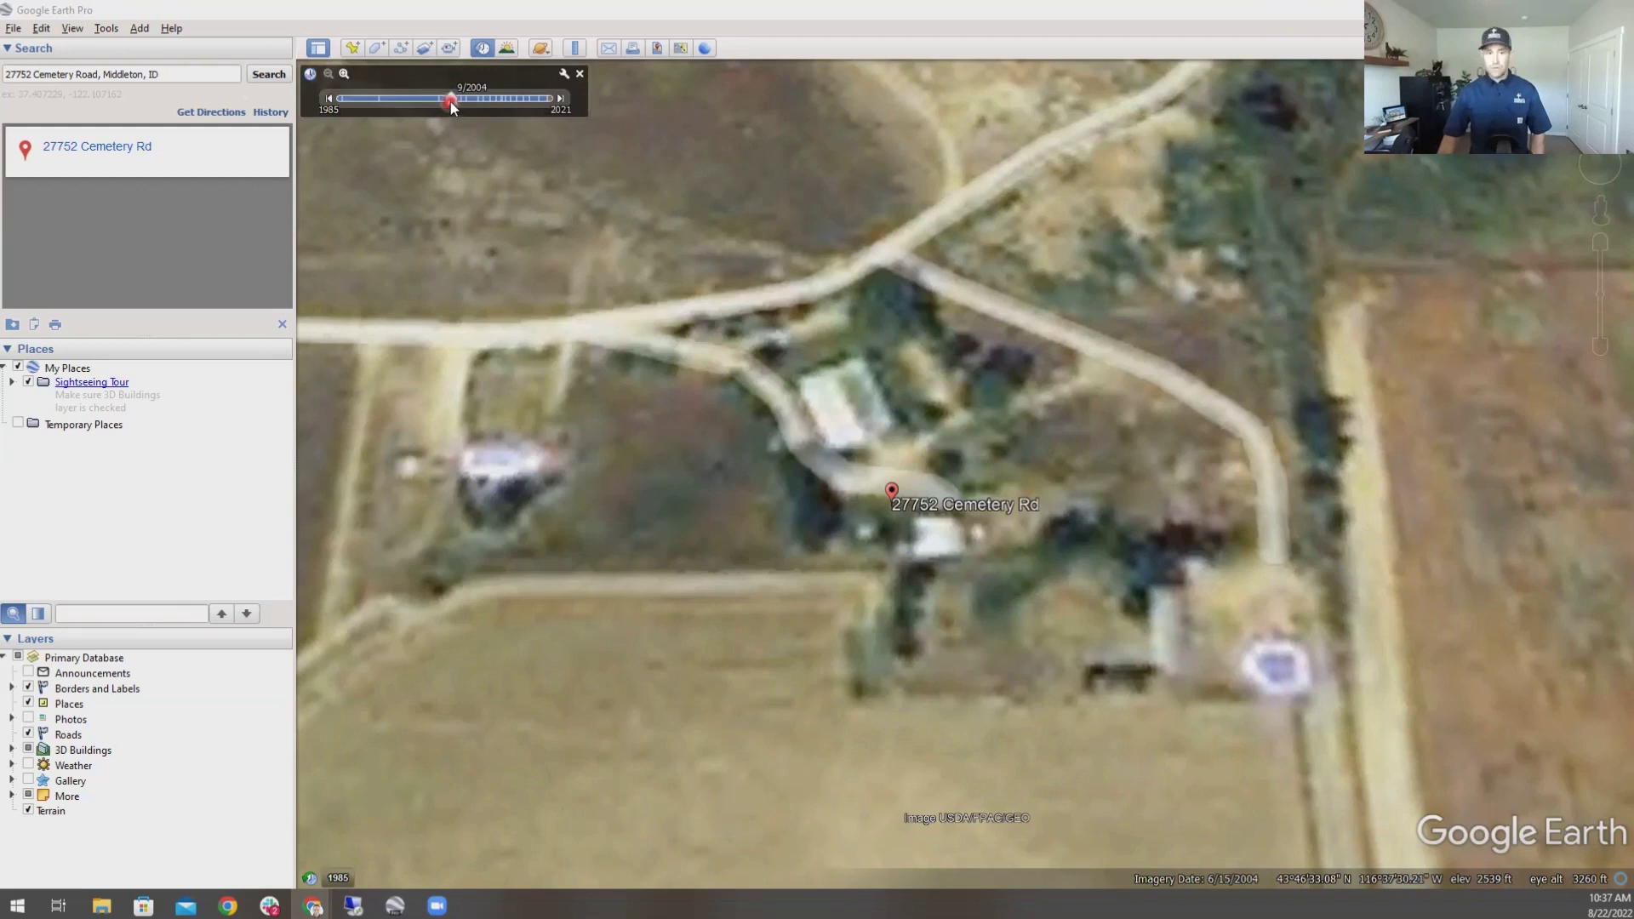
left_click_drag(451, 100, 454, 101)
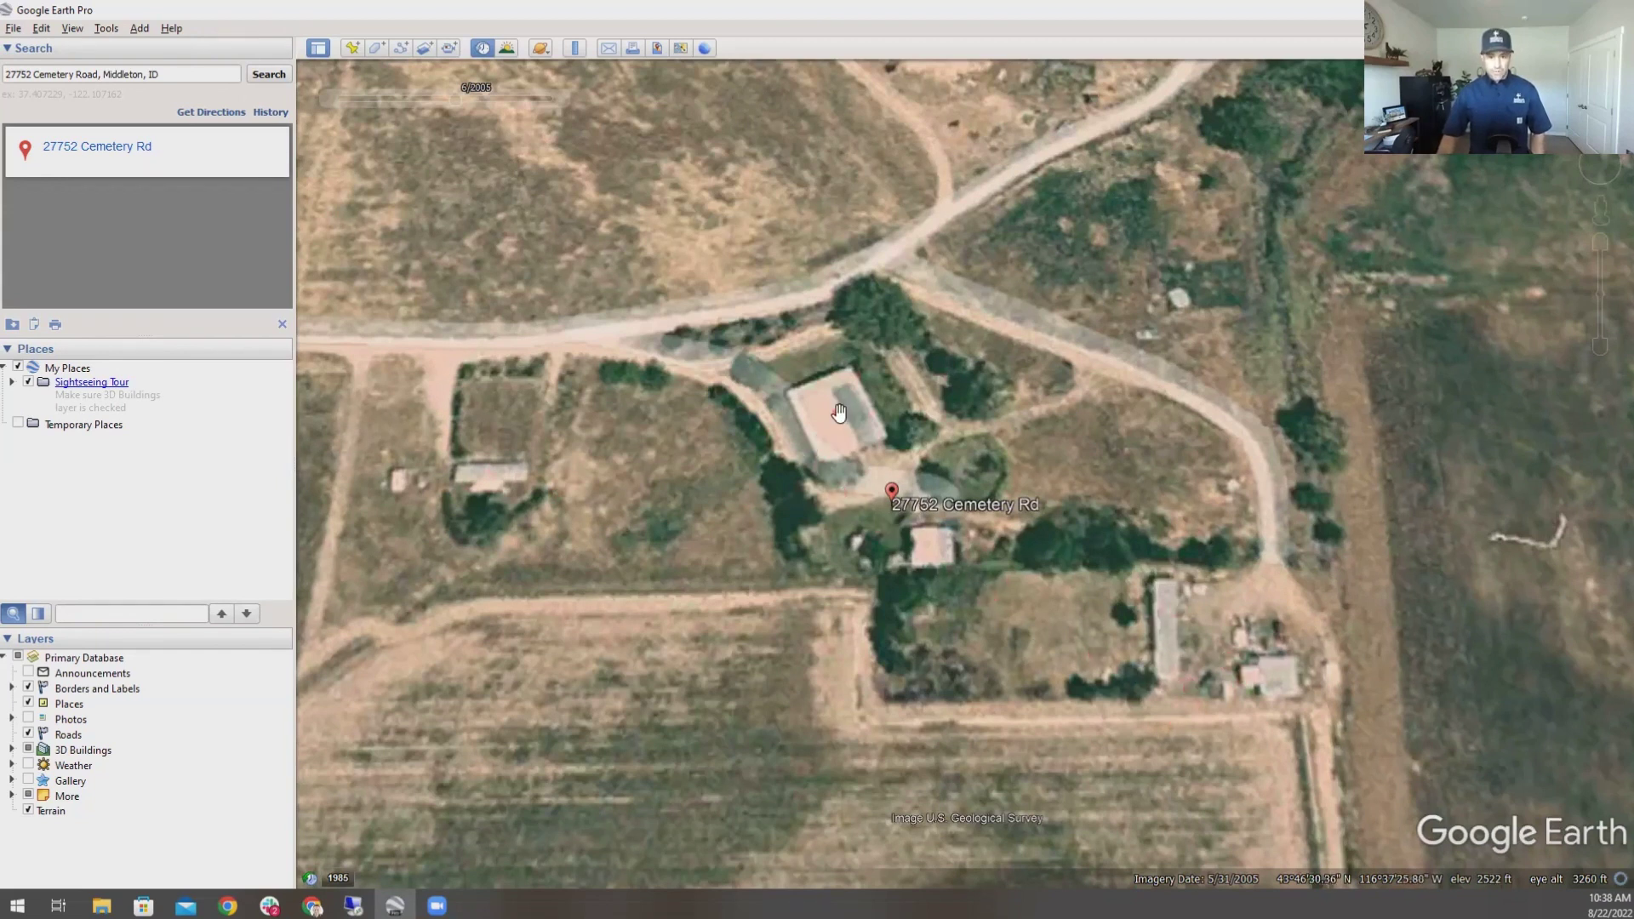
Step: Advance the imagery to the 6/22/2007 photo and point out features on the property
mouse_move(456, 103)
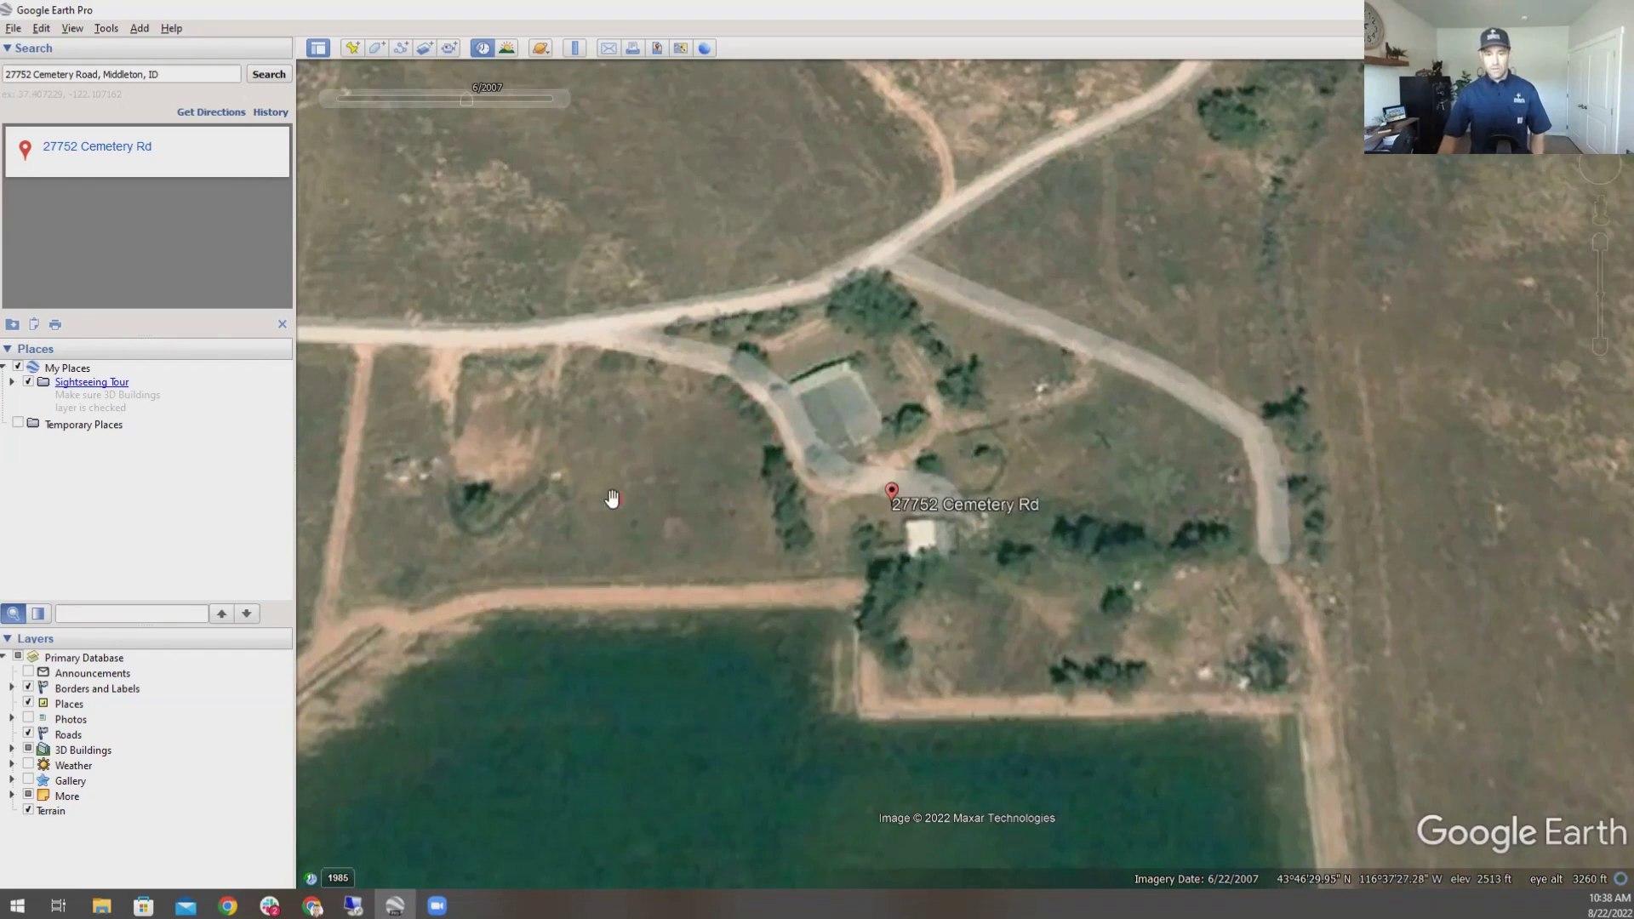
left_click(711, 518)
left_click(1172, 660)
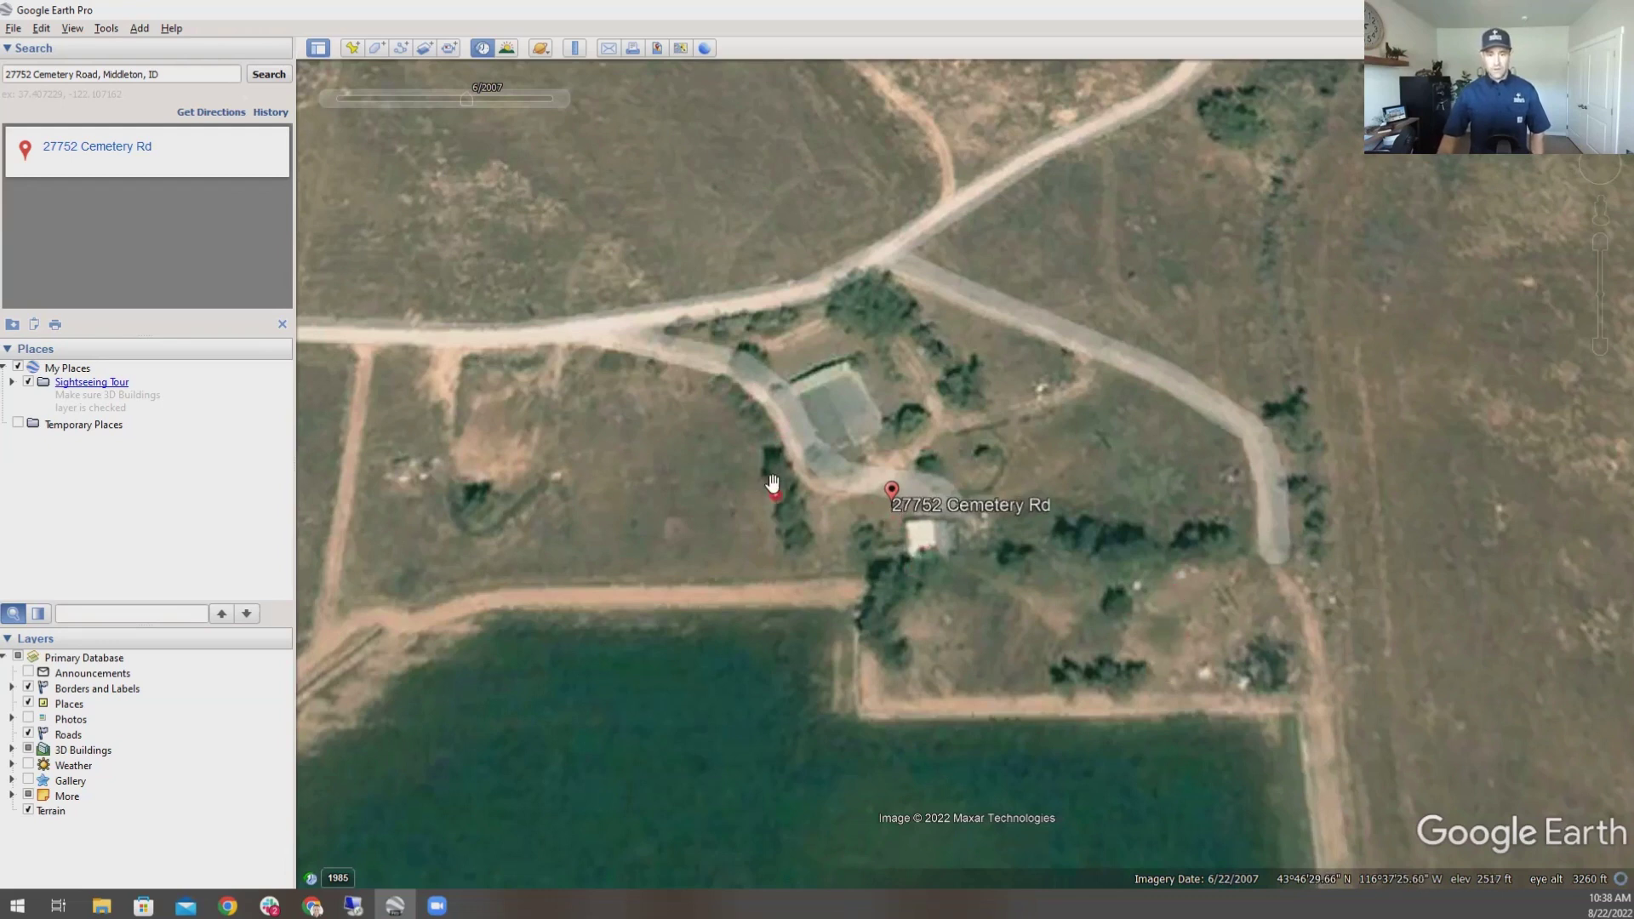
left_click(1059, 602)
left_click(810, 458)
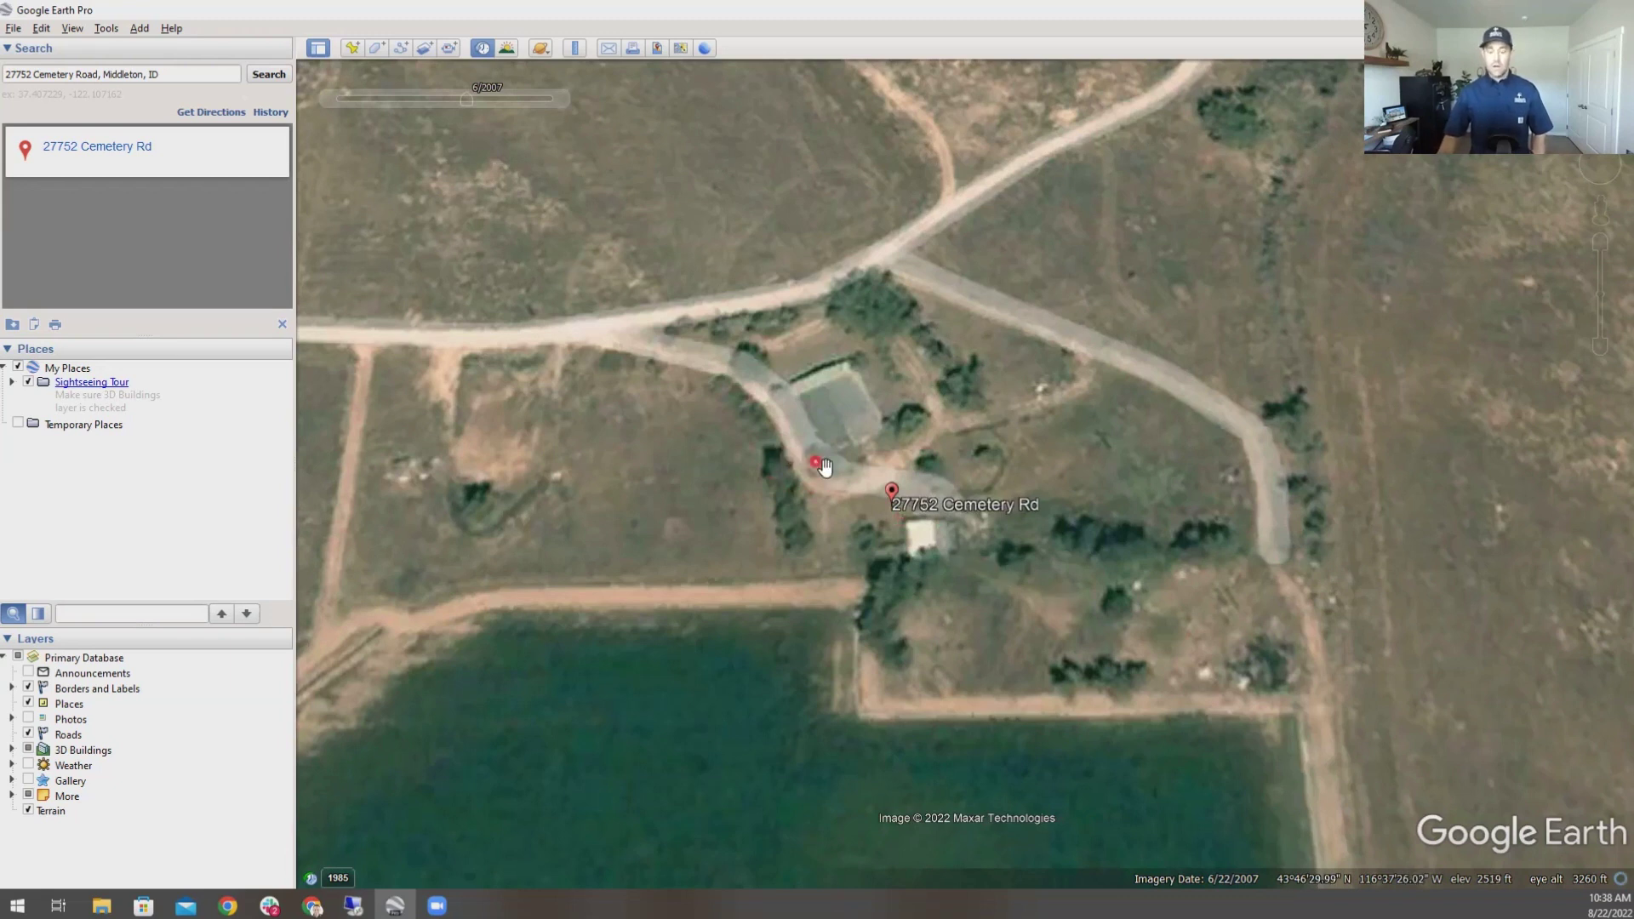
left_click(748, 457)
left_click(725, 438)
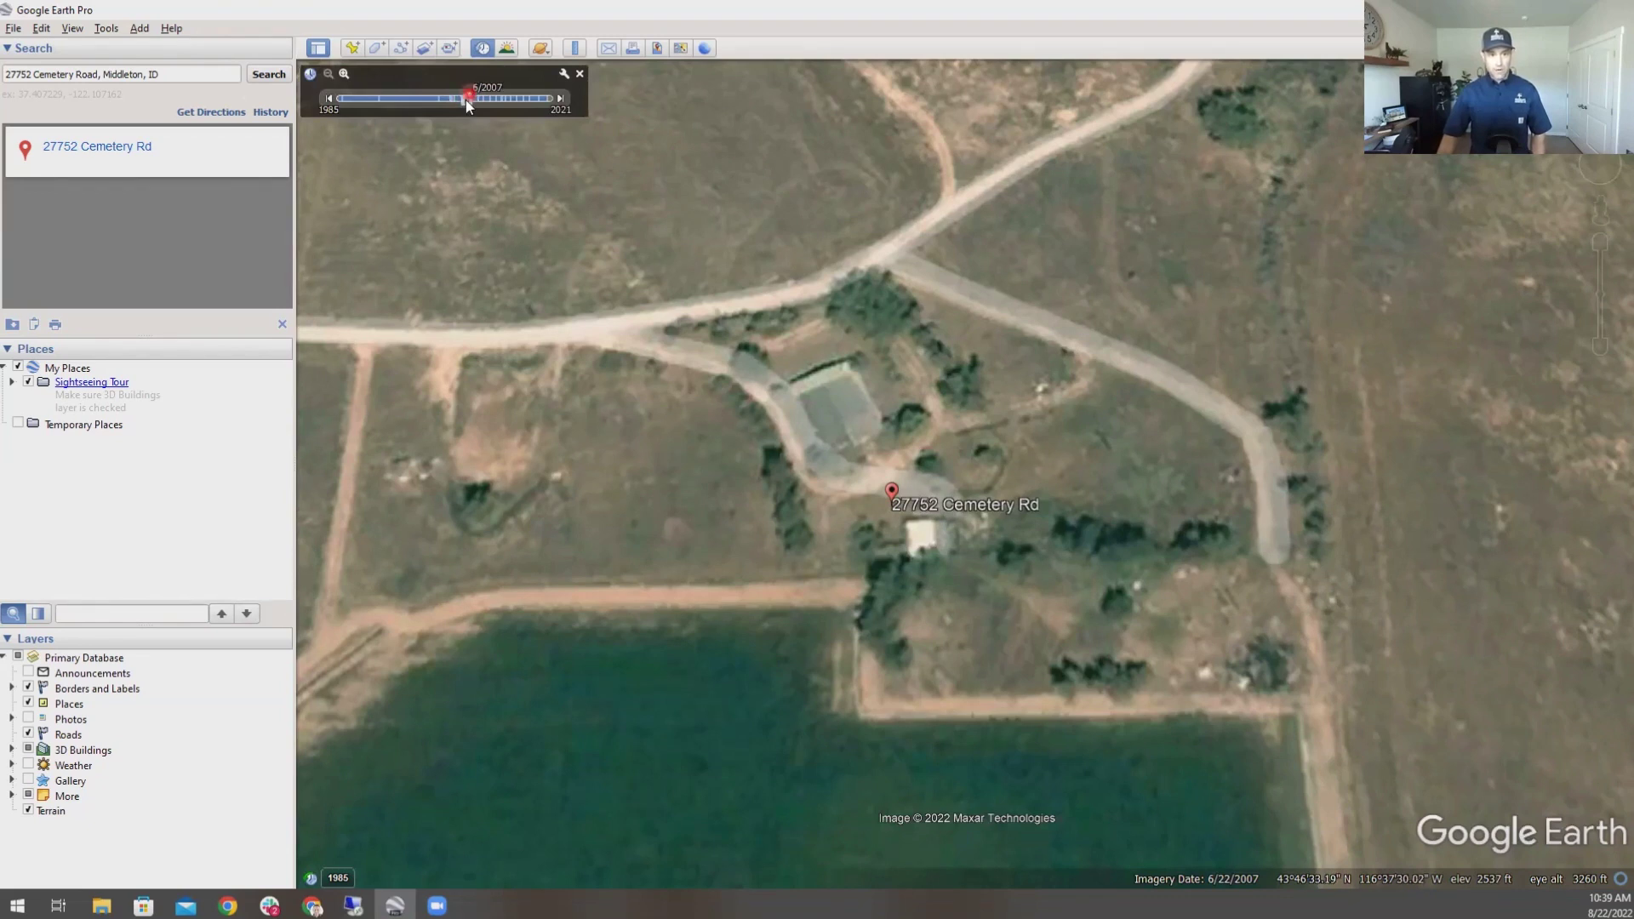
Step: Advance the imagery through 8/2011, 10/2012 and 6/2014, moving on toward 2015
left_click_drag(473, 99, 476, 99)
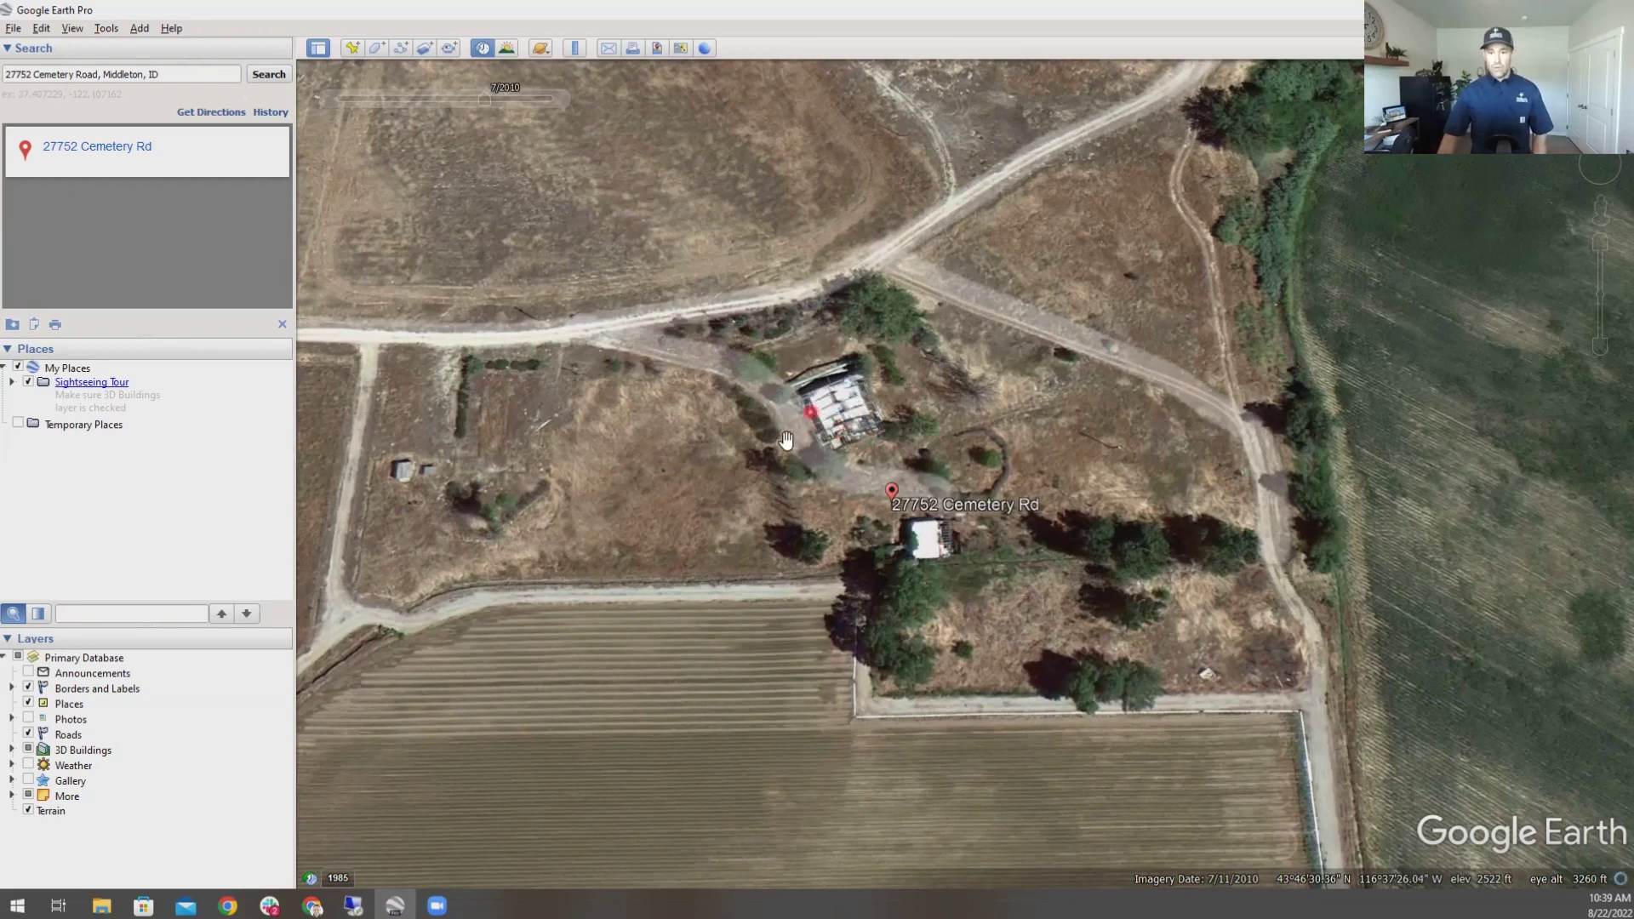
mouse_move(492, 100)
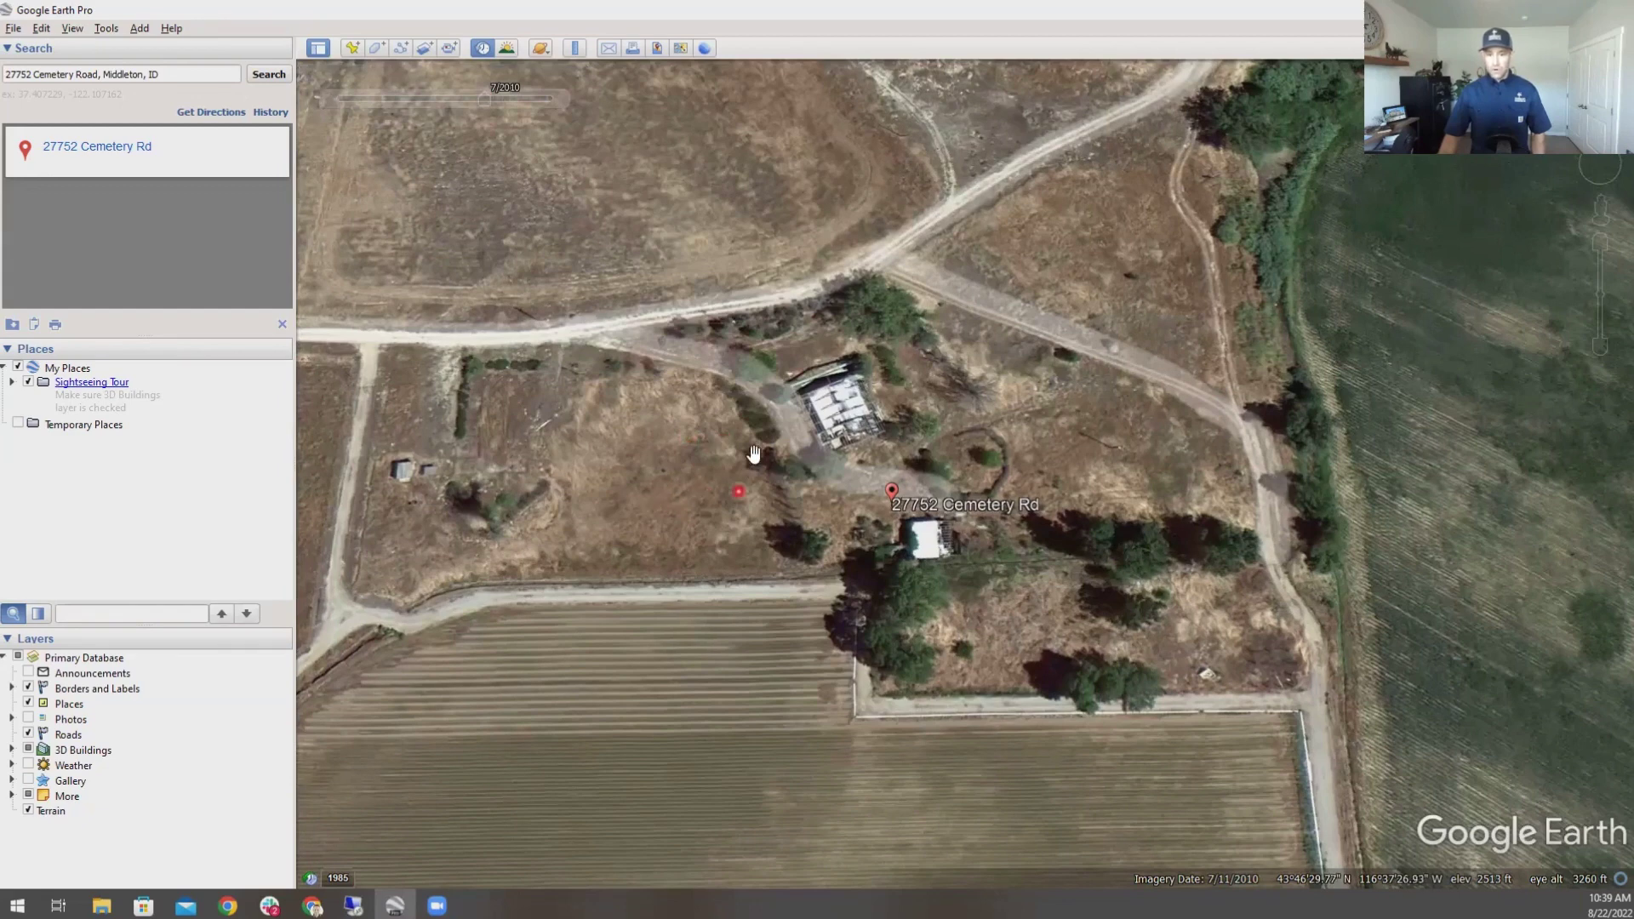
left_click(488, 100)
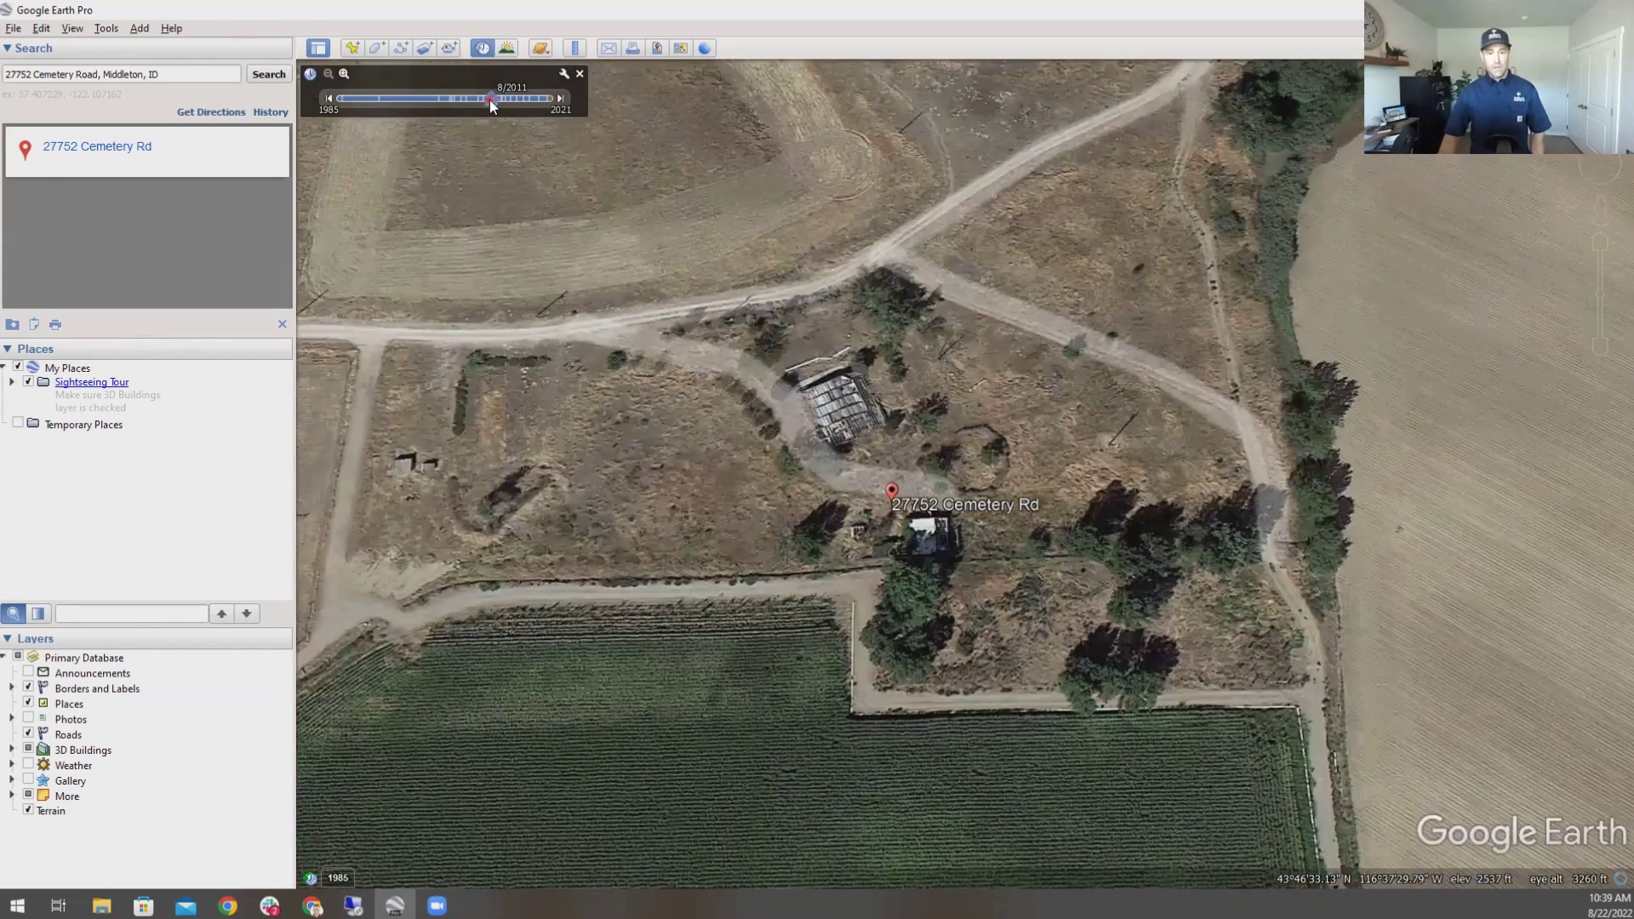
left_click(494, 100)
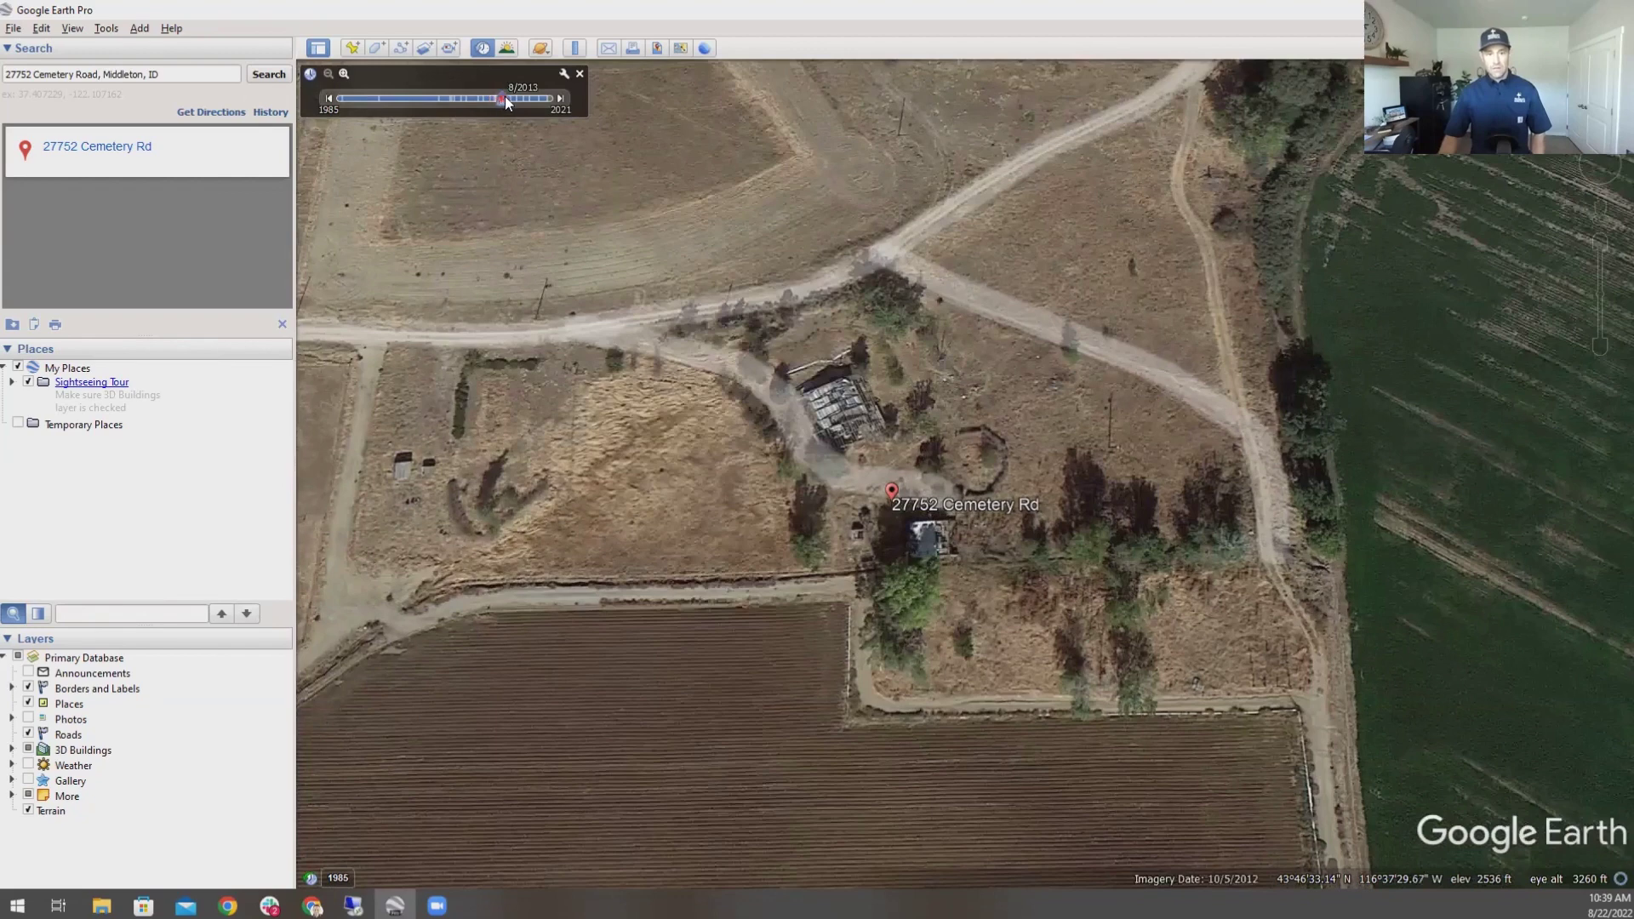
left_click(504, 97)
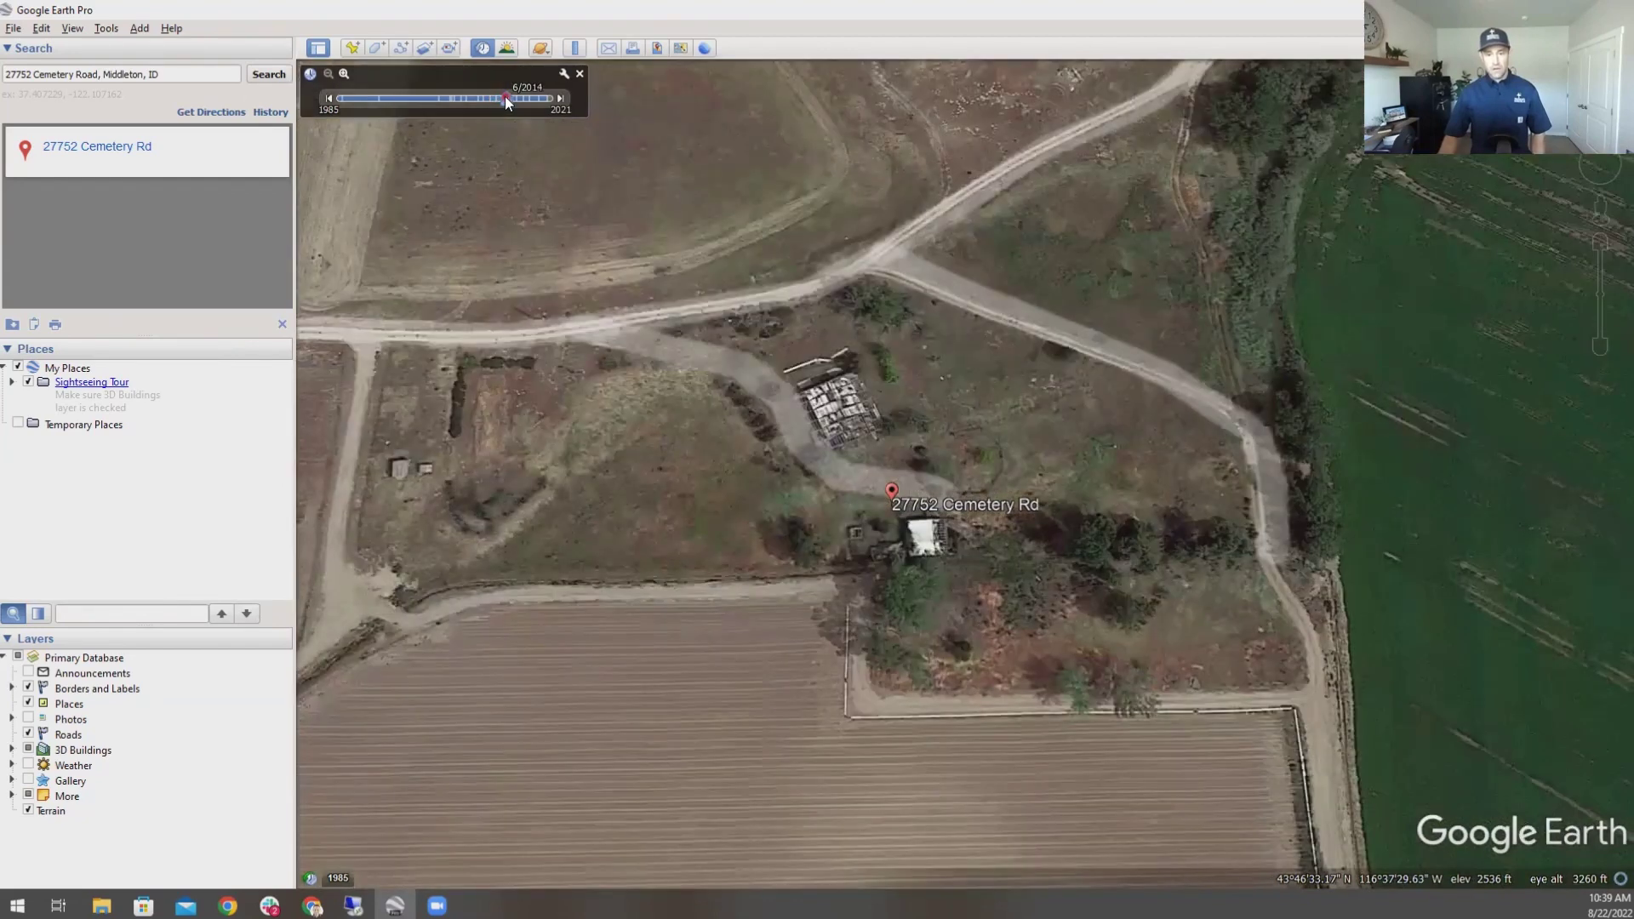
left_click_drag(504, 96, 513, 96)
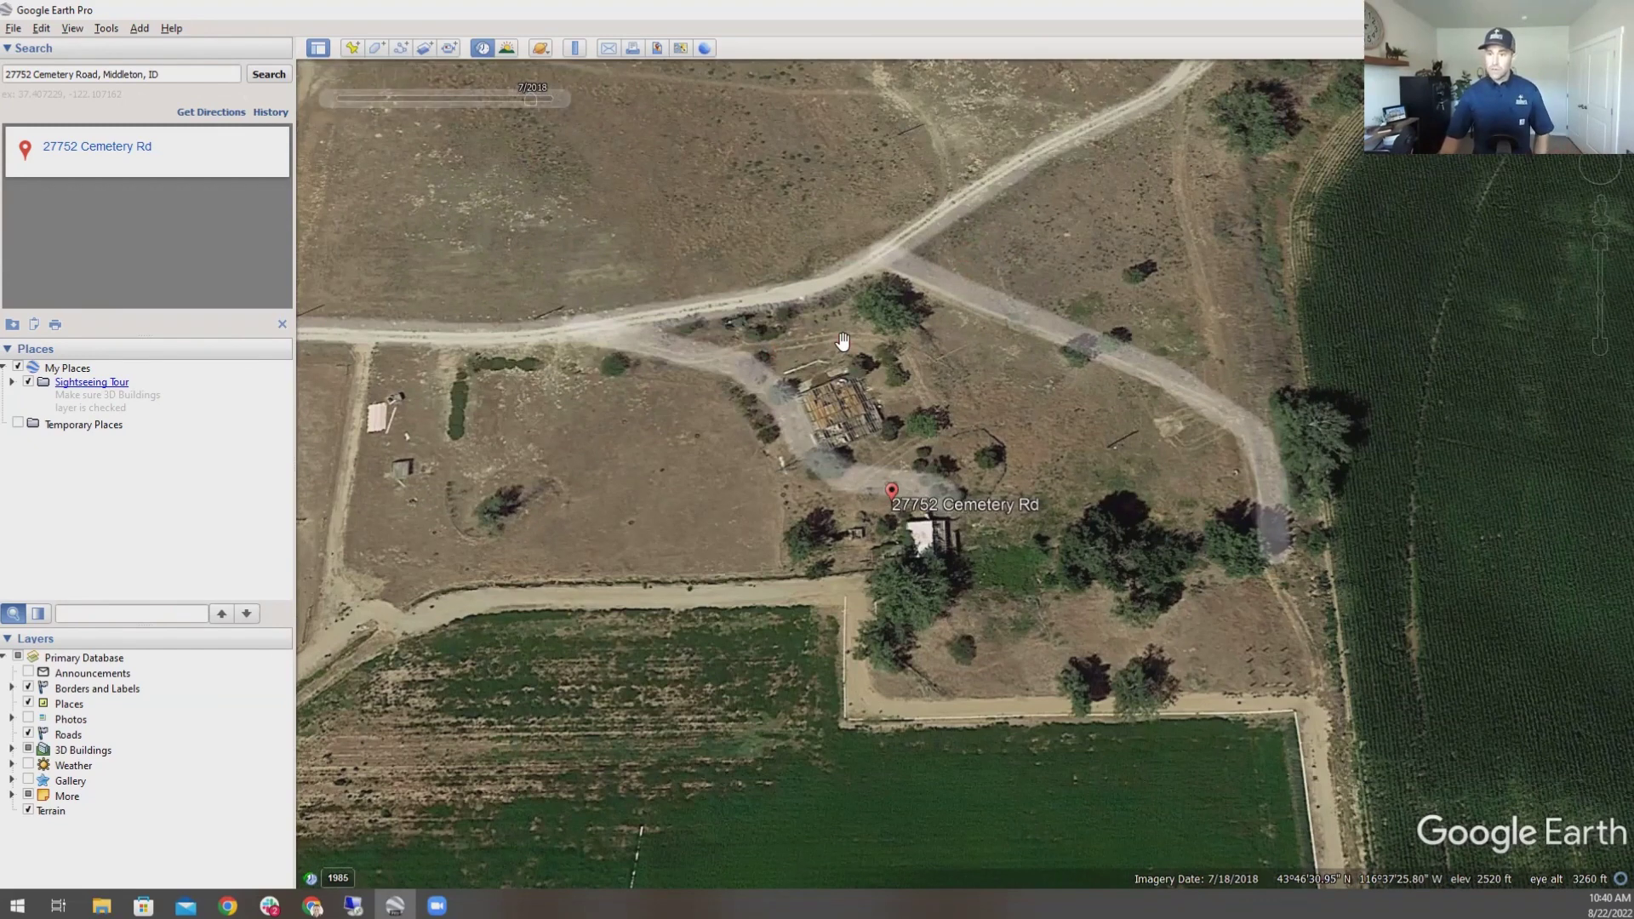
Step: Set the imagery slider to 7/2018 so the 7/18/2018 photo loads
left_click(1450, 255)
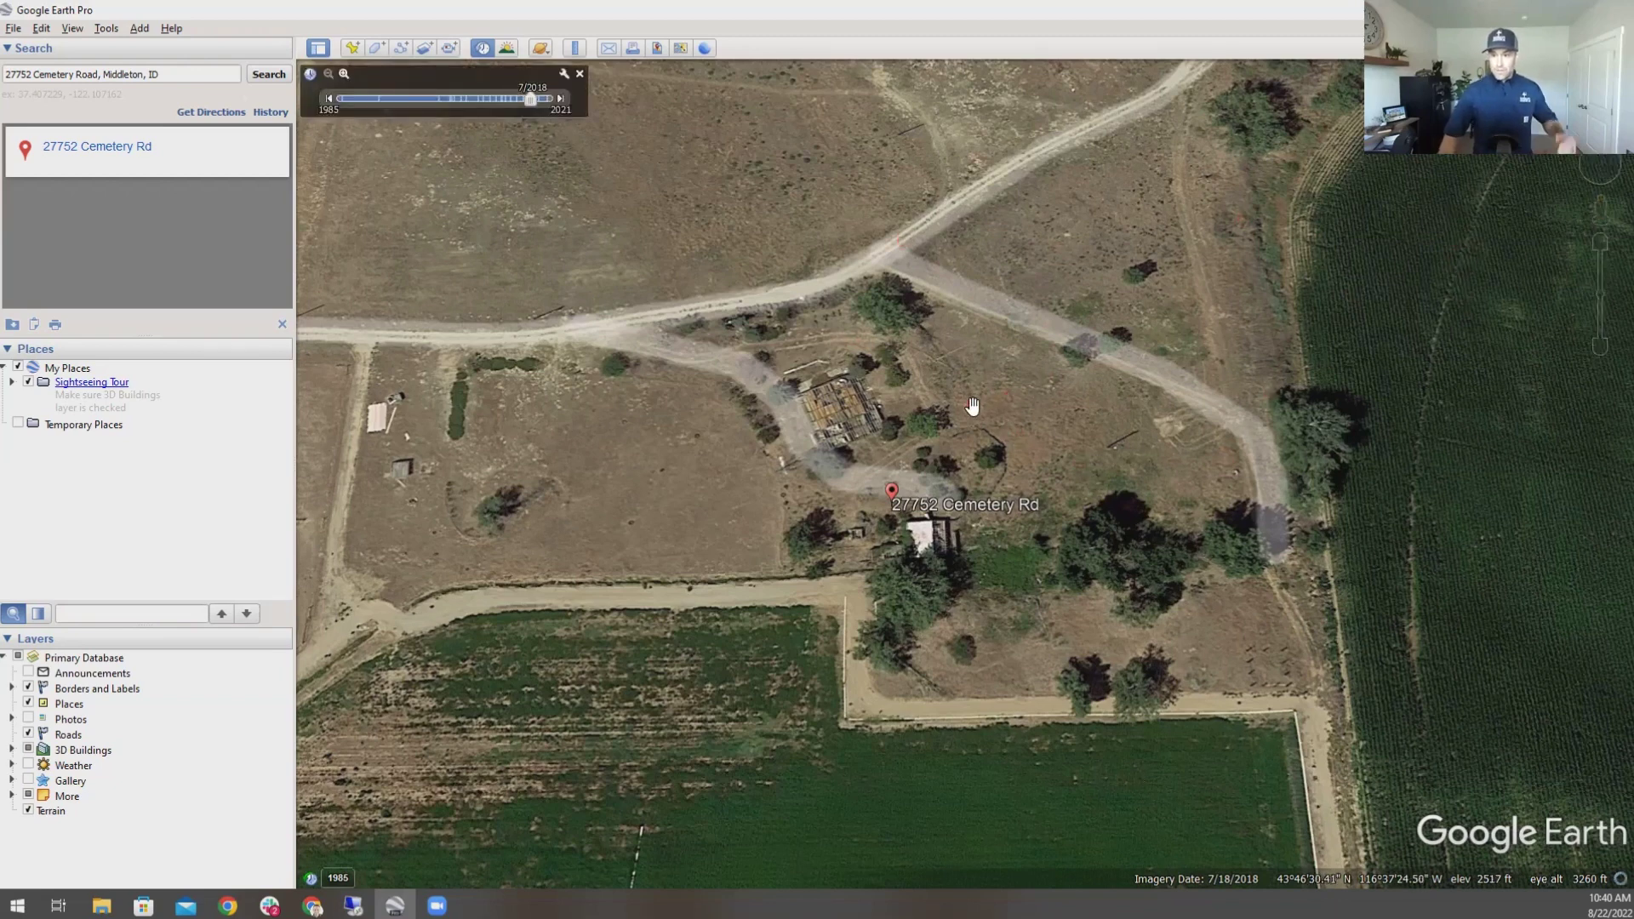
left_click(662, 297)
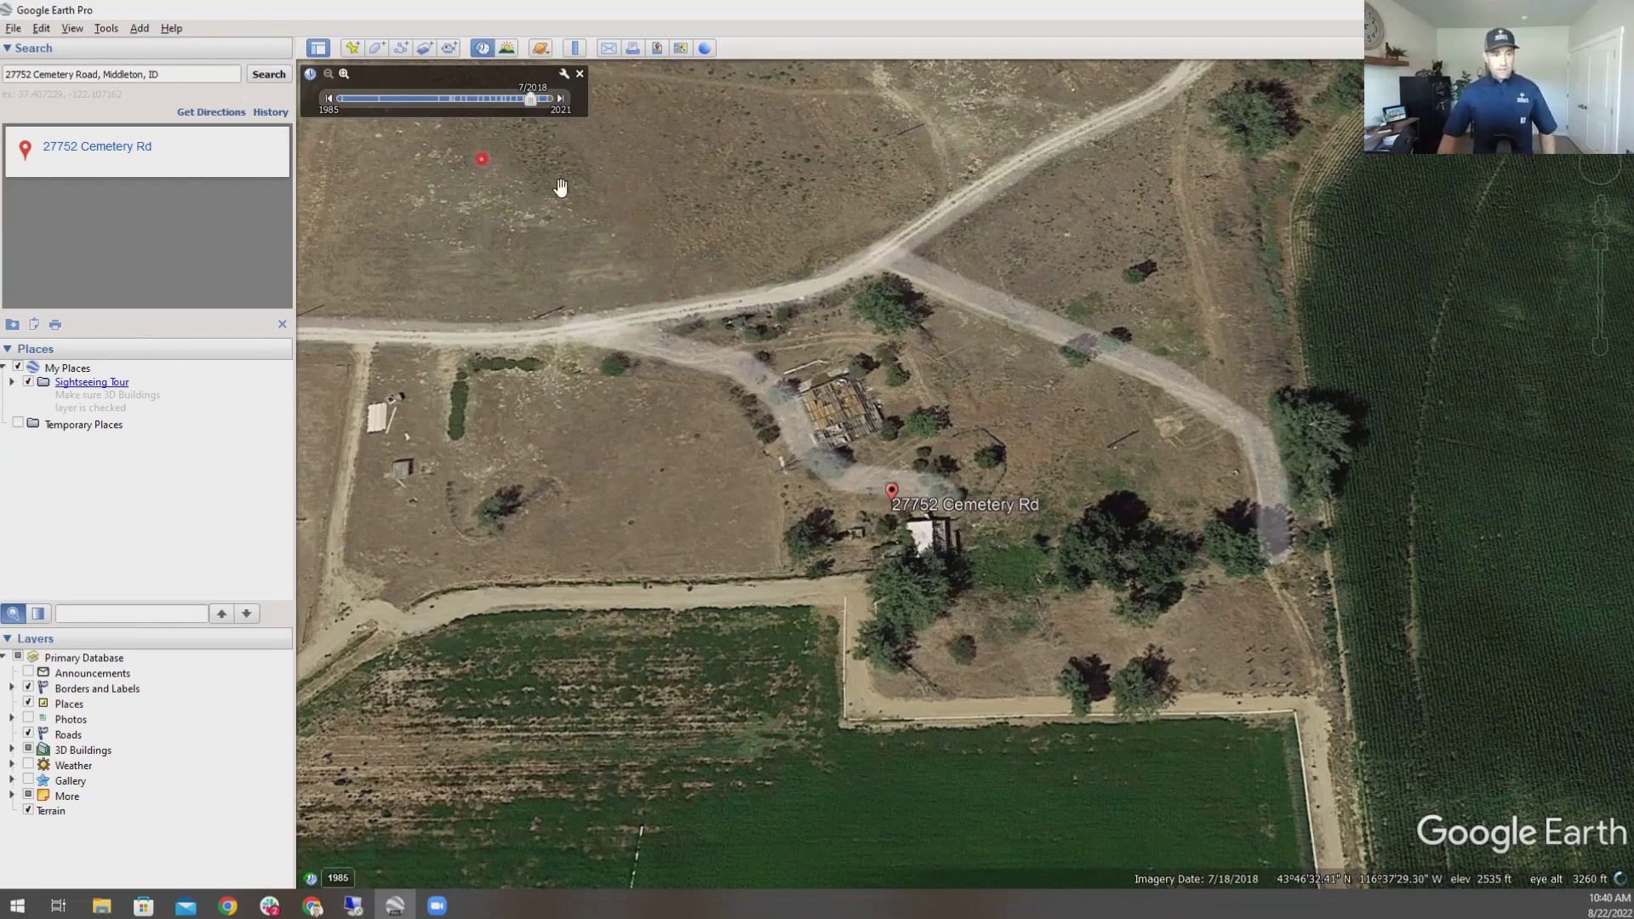
left_click(328, 98)
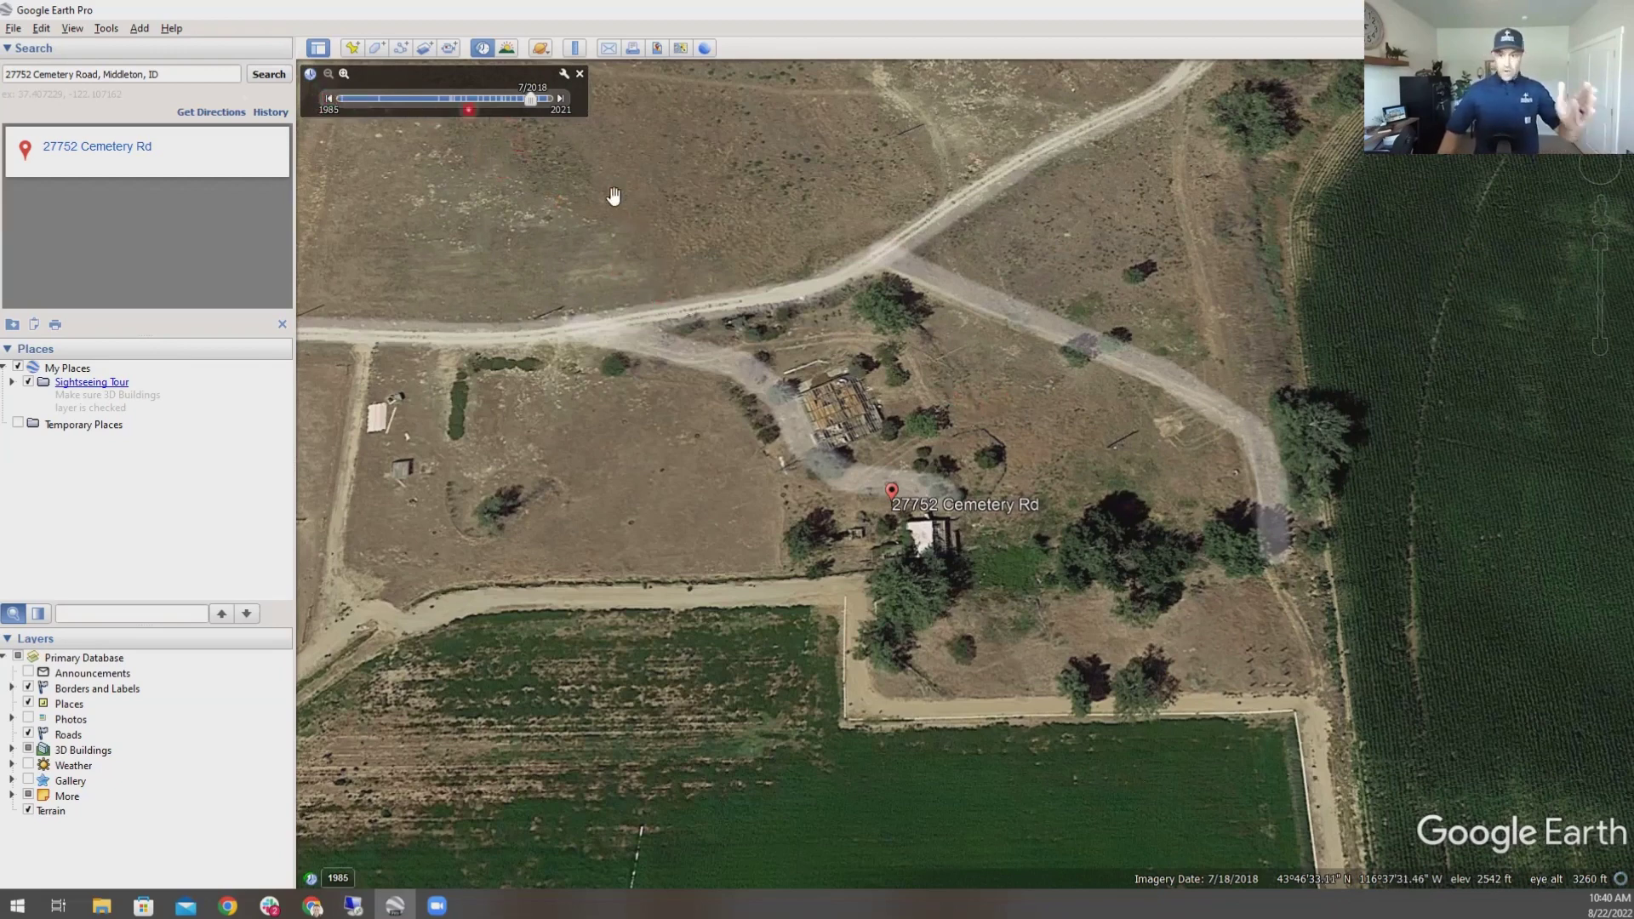
left_click(527, 101)
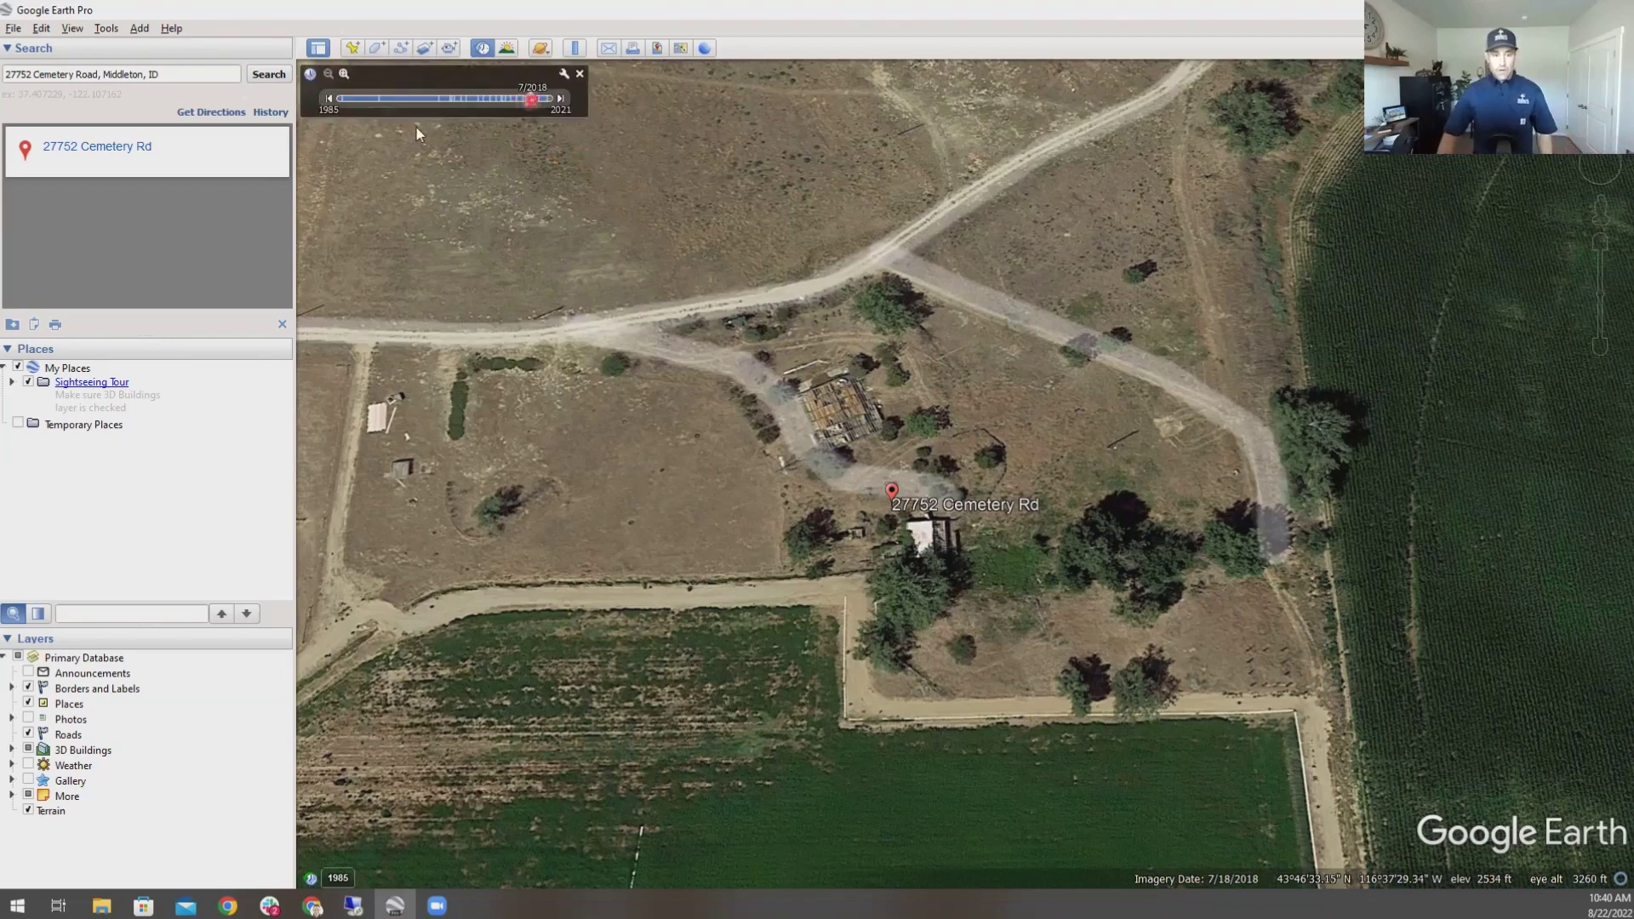
left_click(1266, 184)
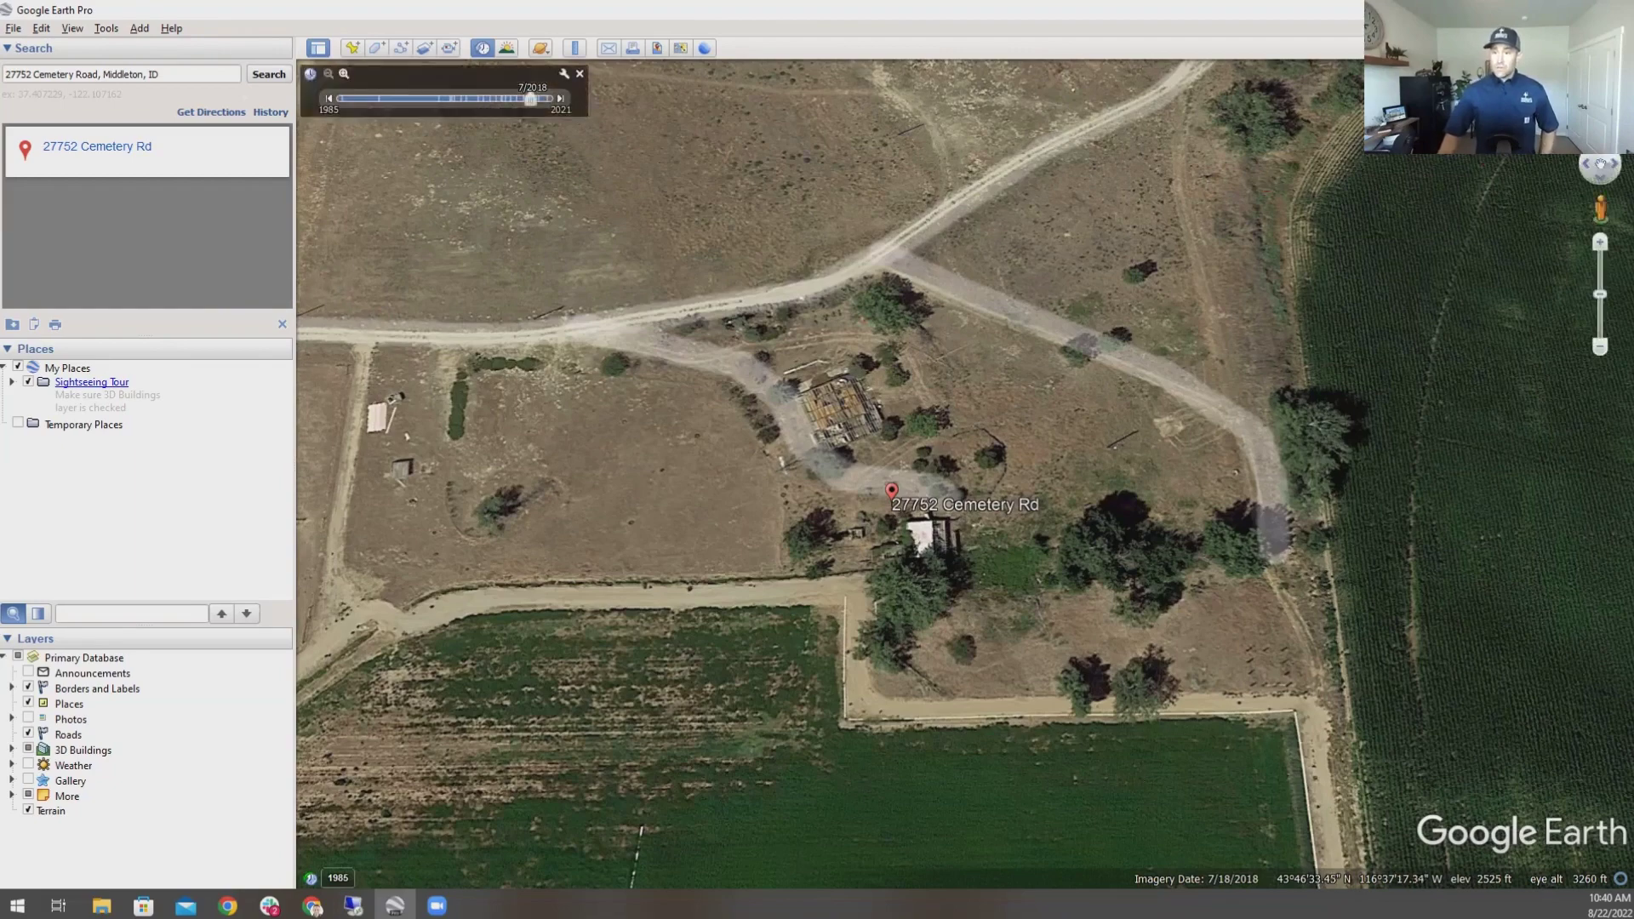
Step: Rotate around the placemark and zoom in closer on the buildings
left_click_drag(1601, 165, 1571, 230)
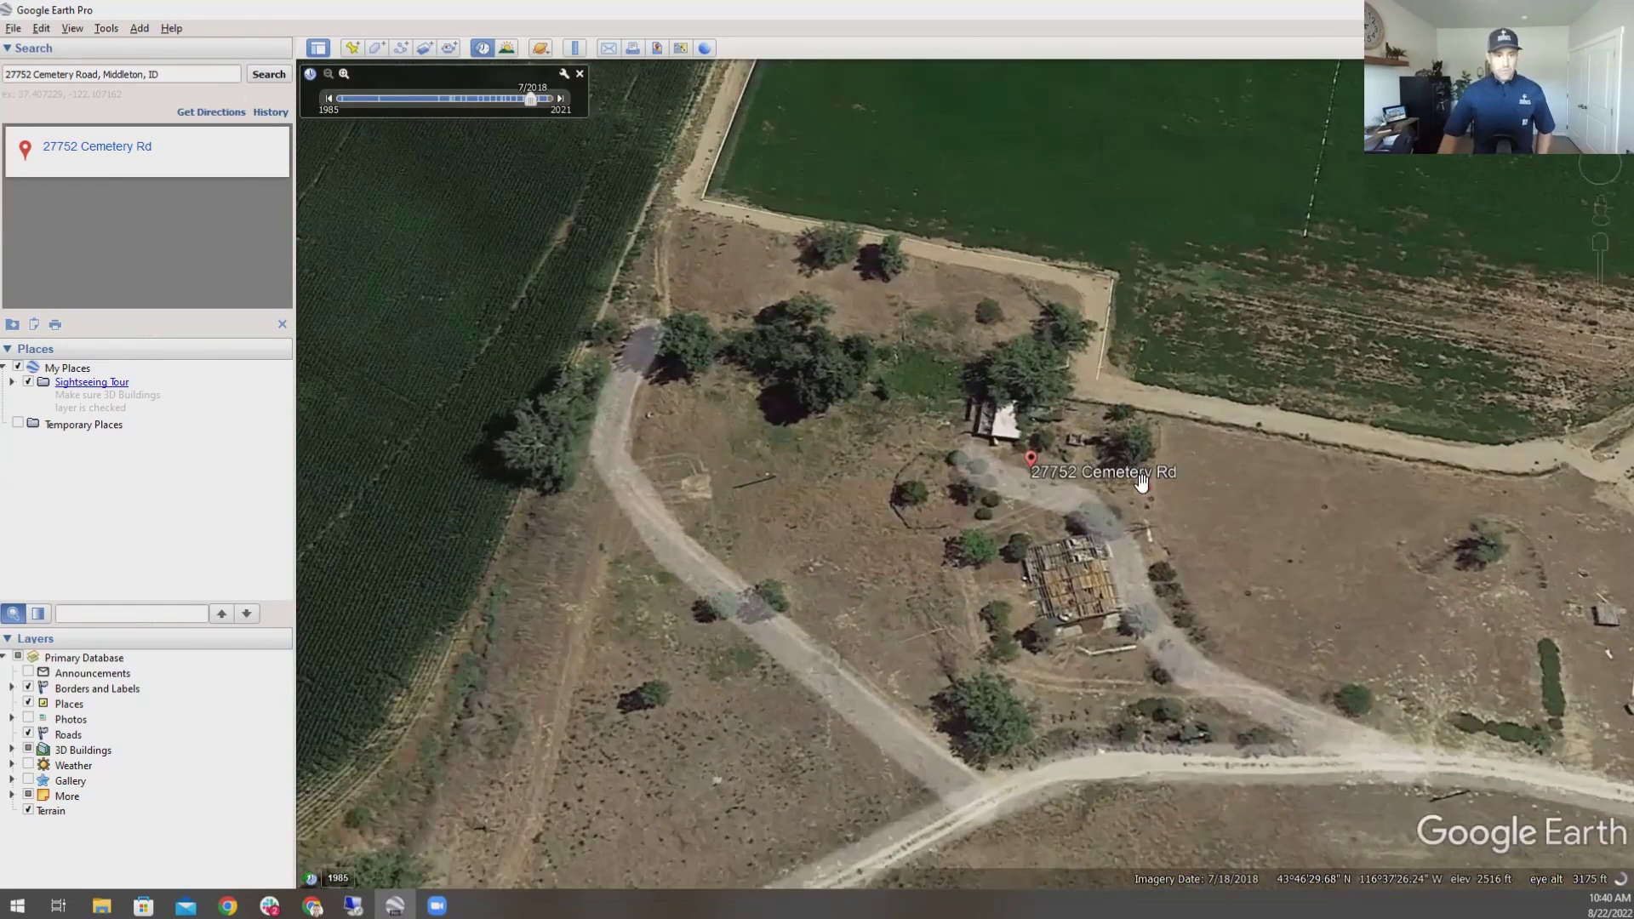
scroll(1141, 482, "up", 3)
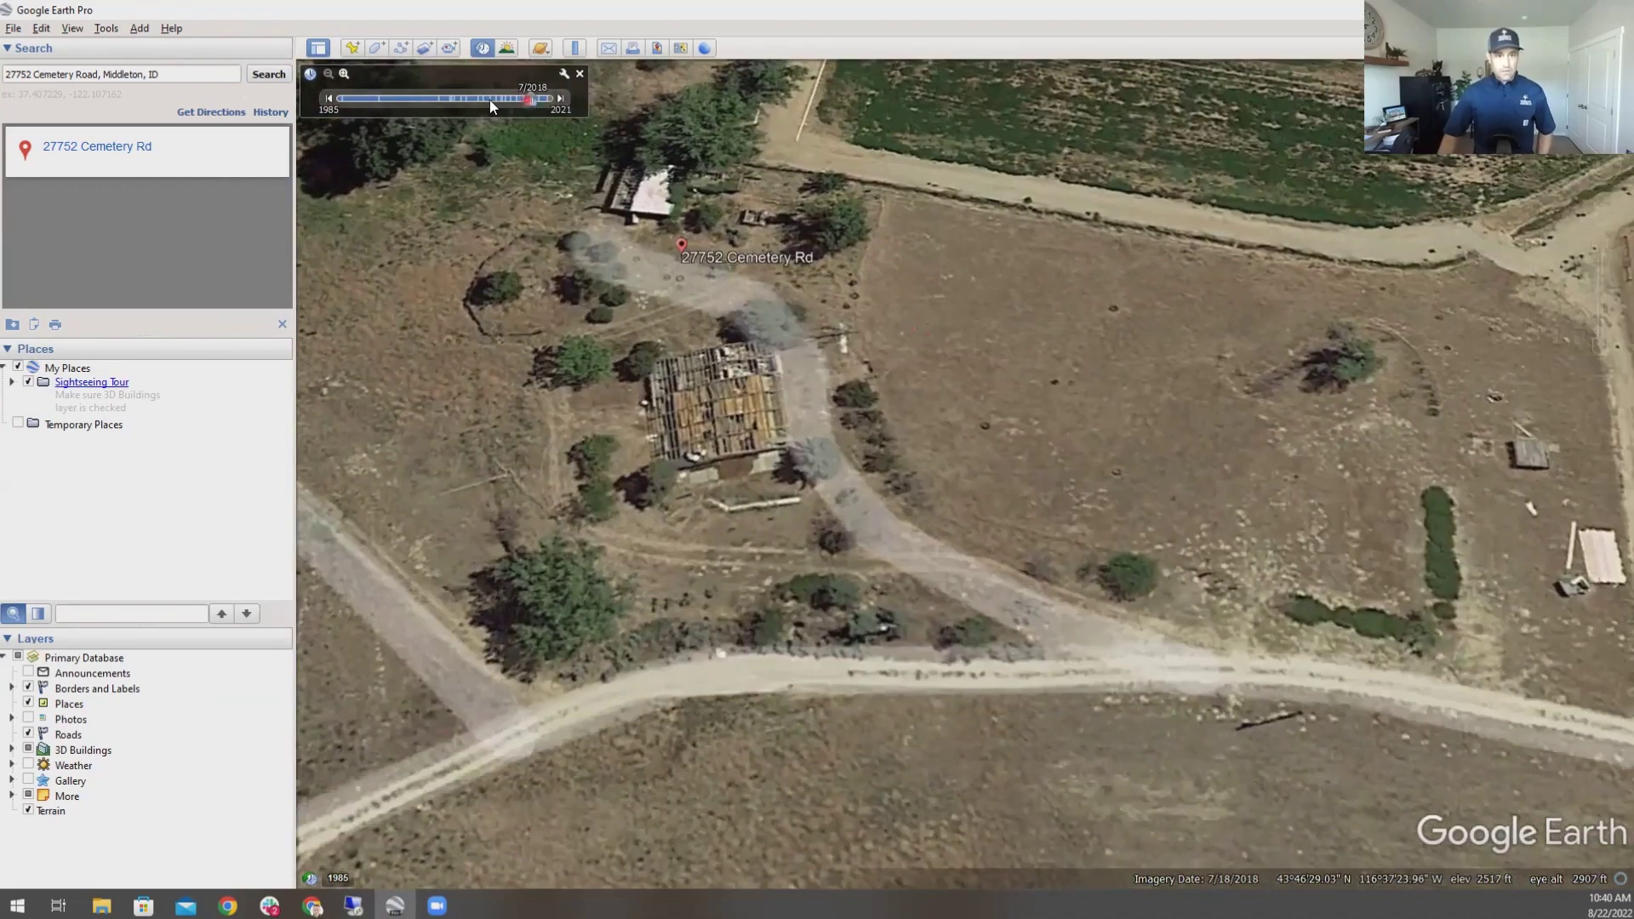
Step: Step the imagery back through 2012, 7/2010 and 2008 to the 10/27/2002 photo
left_click(486, 100)
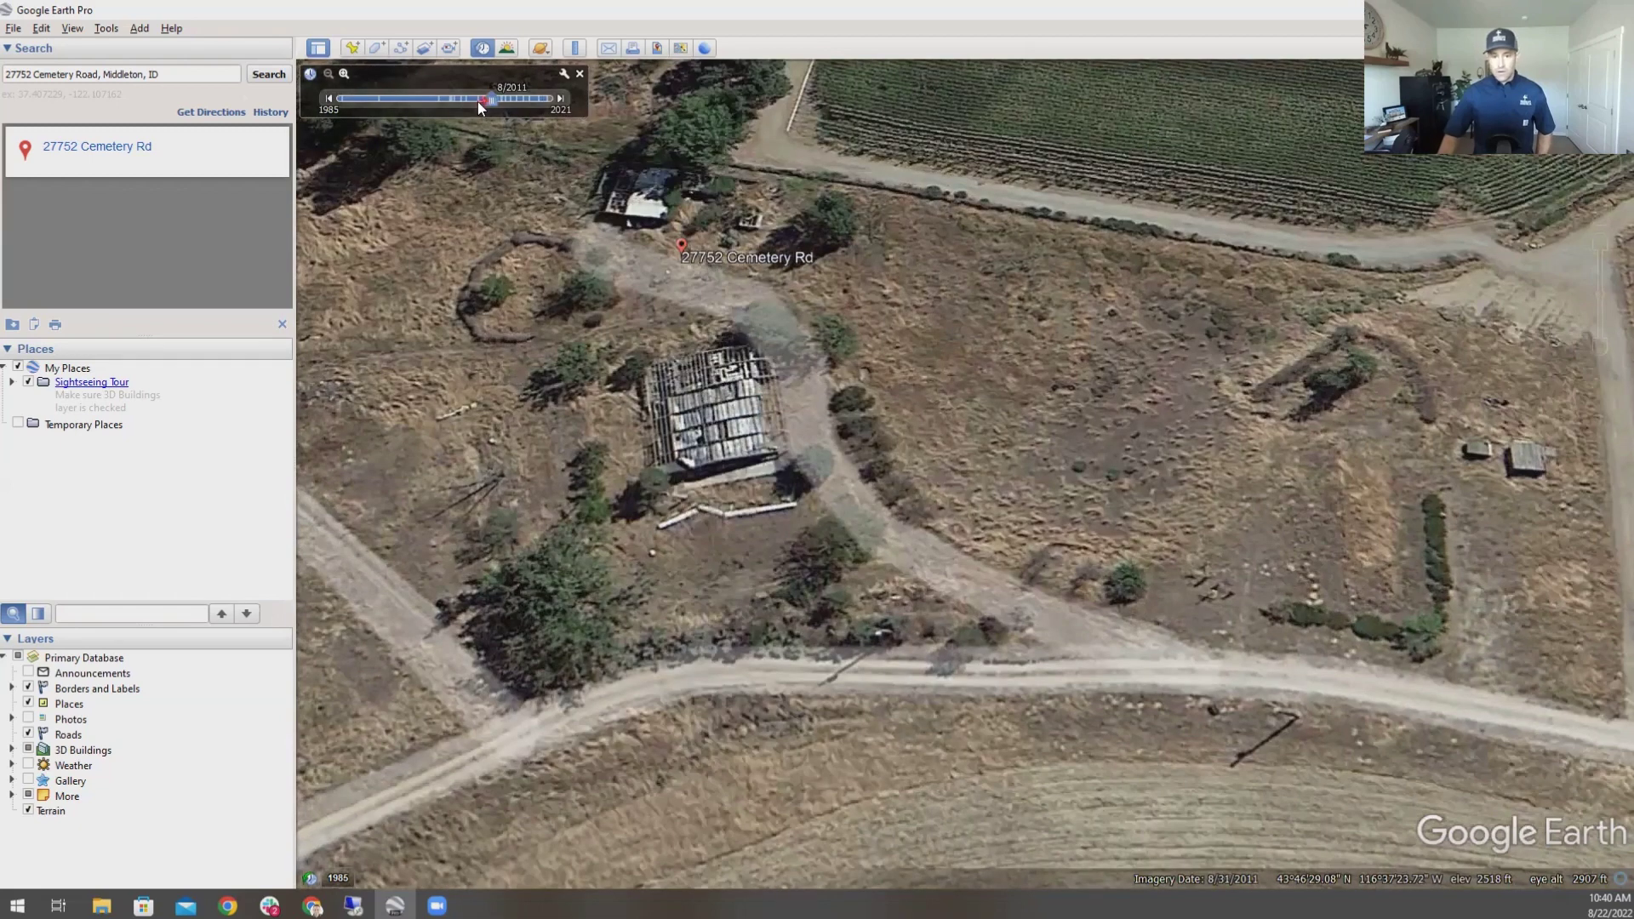
left_click(477, 100)
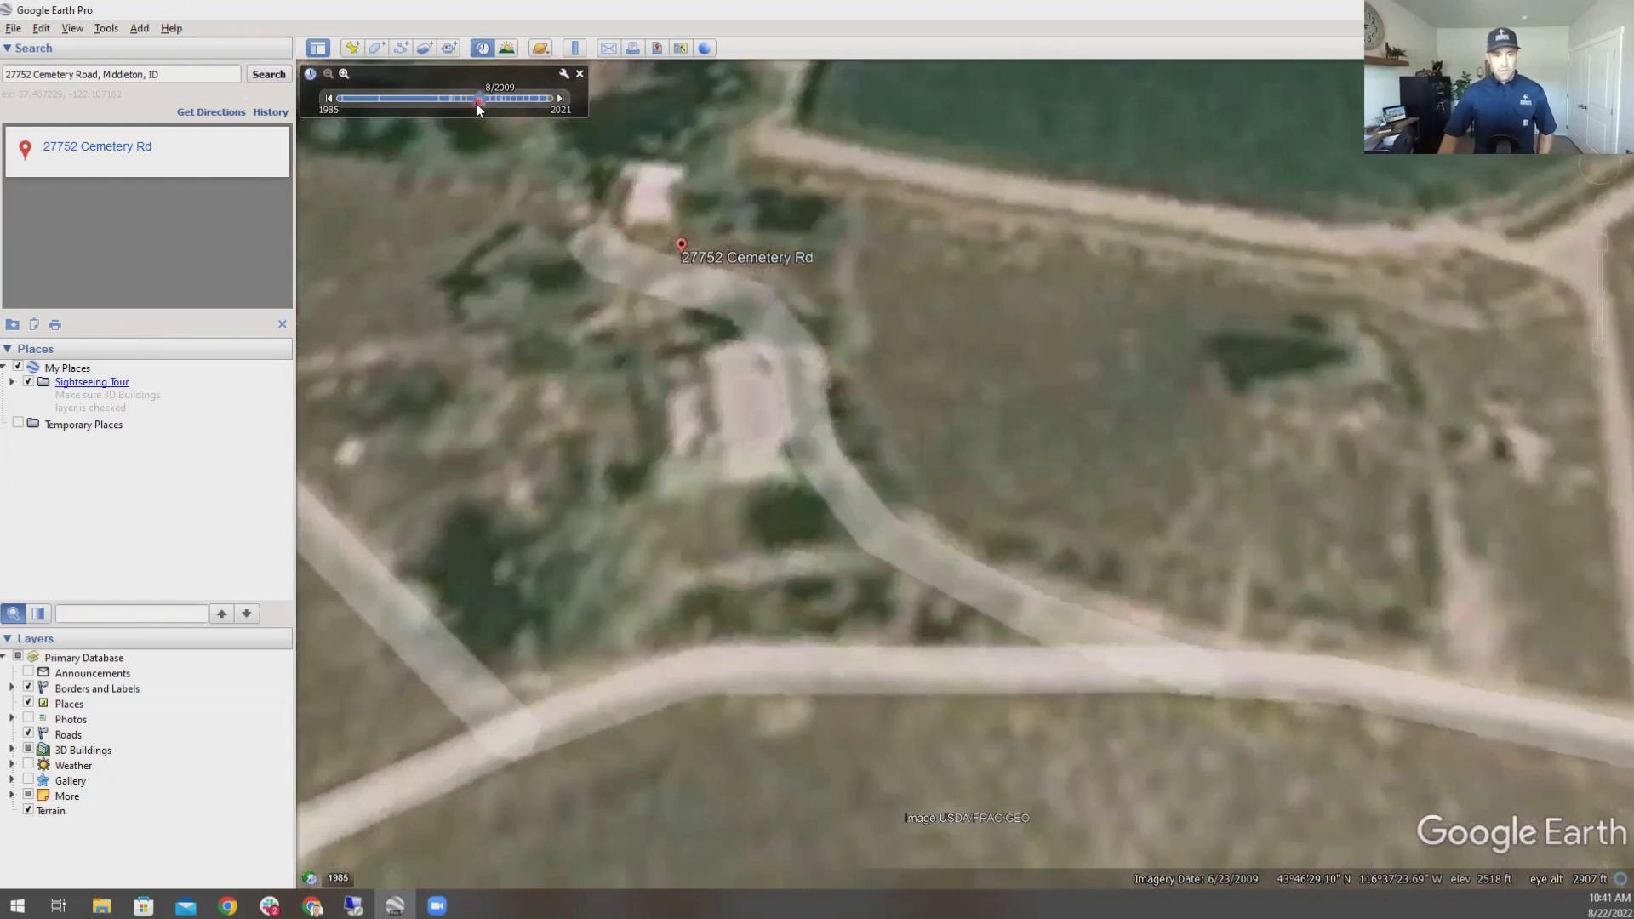
left_click(474, 102)
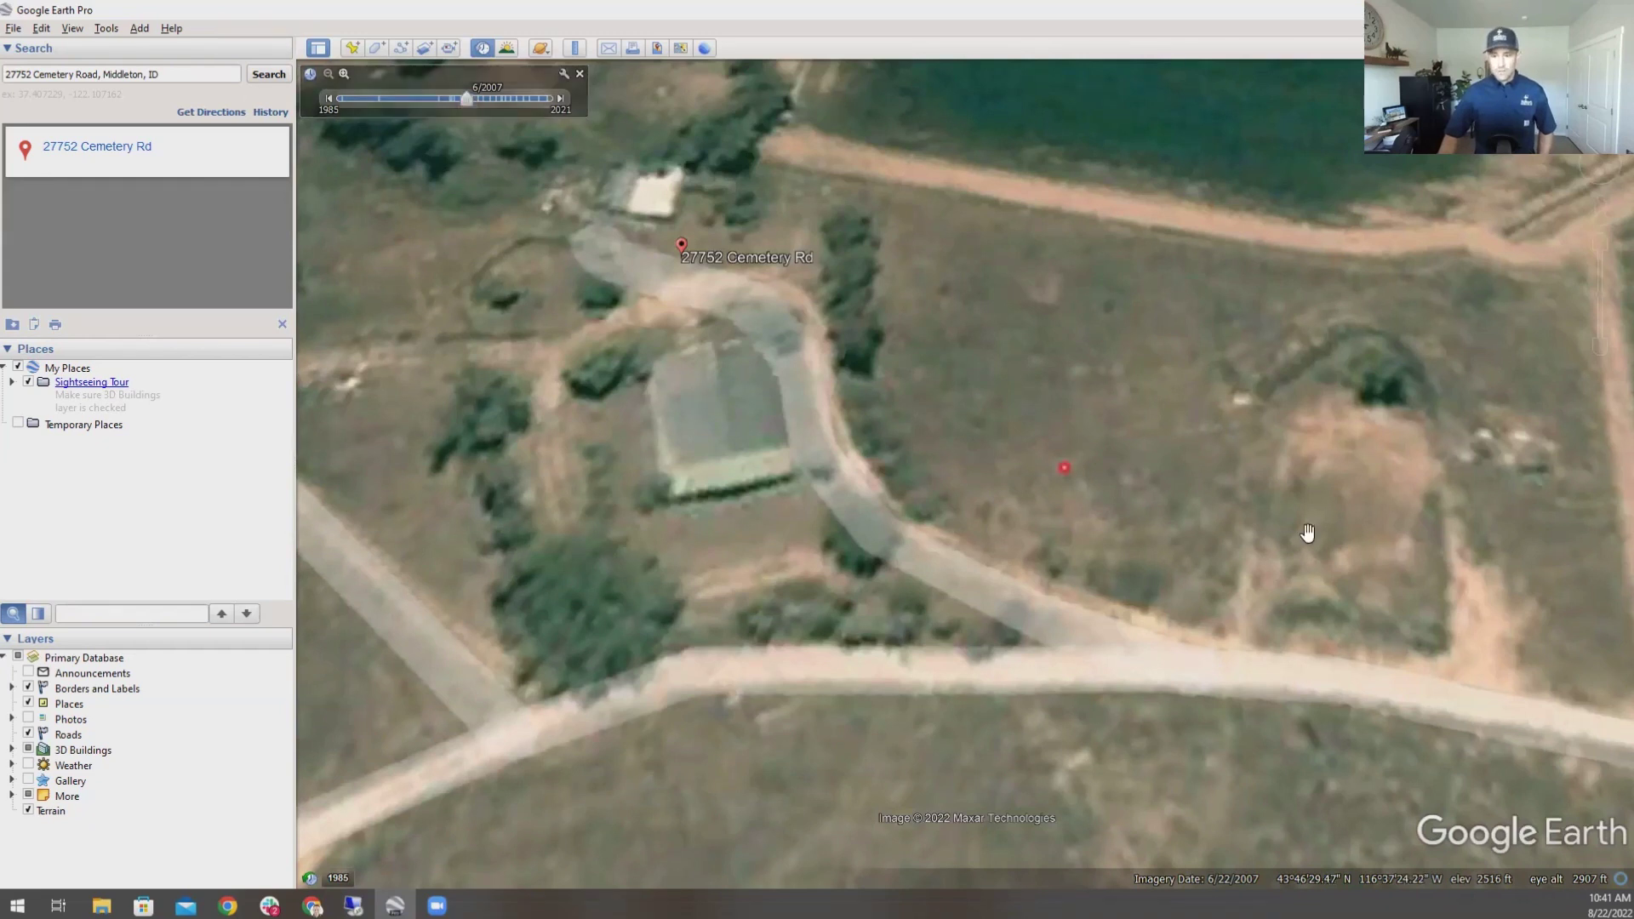
left_click(1055, 447)
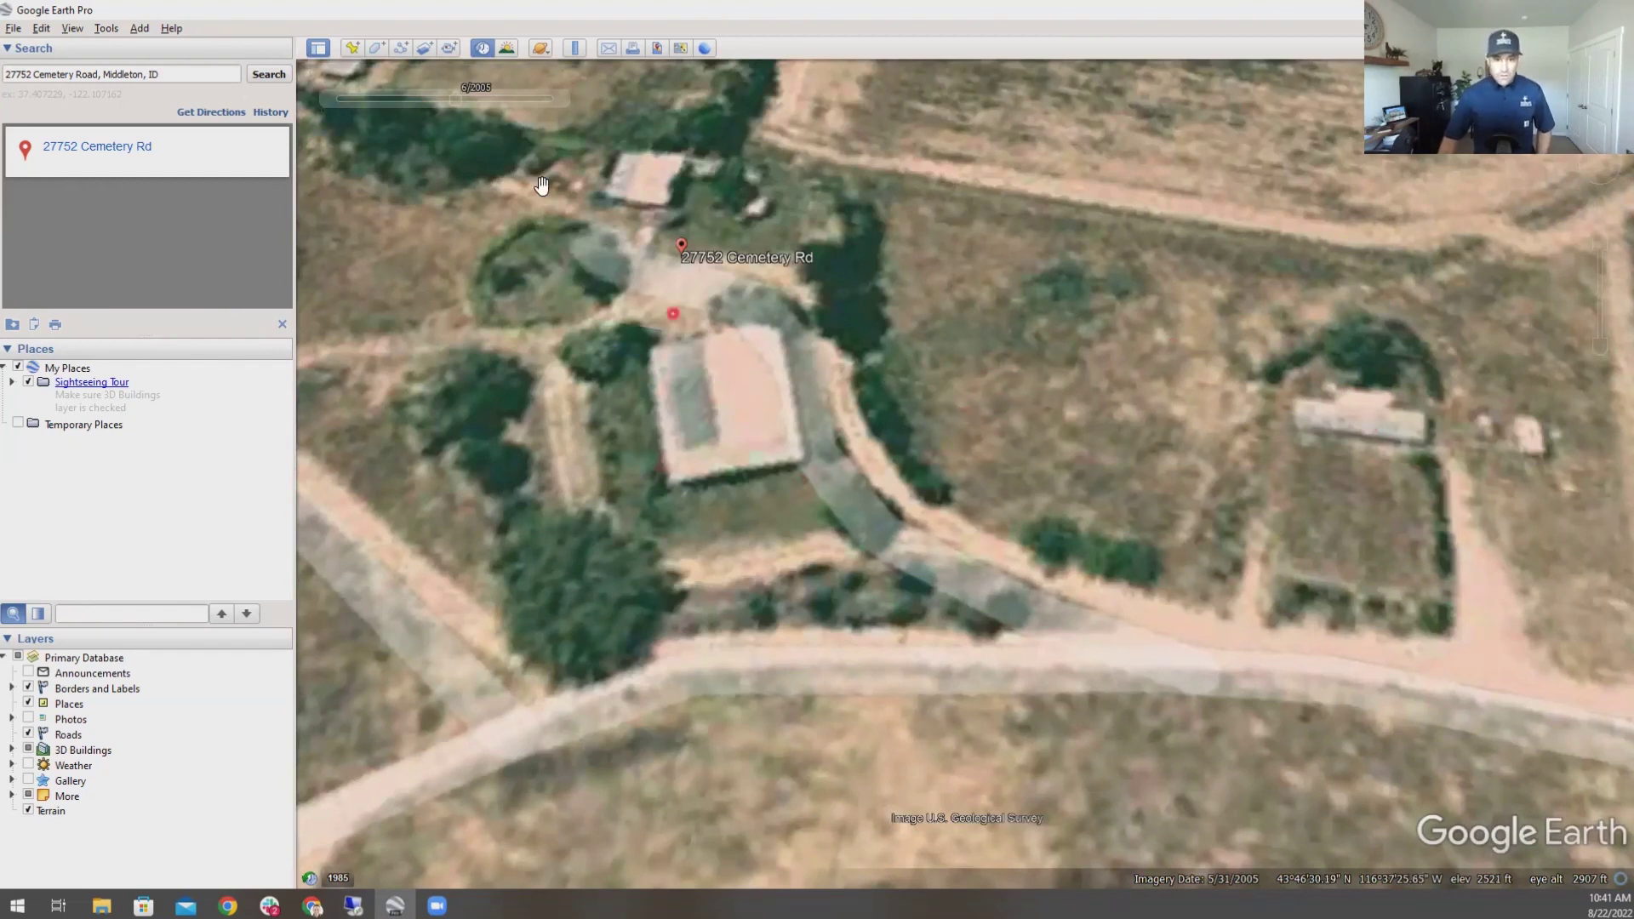
mouse_move(457, 98)
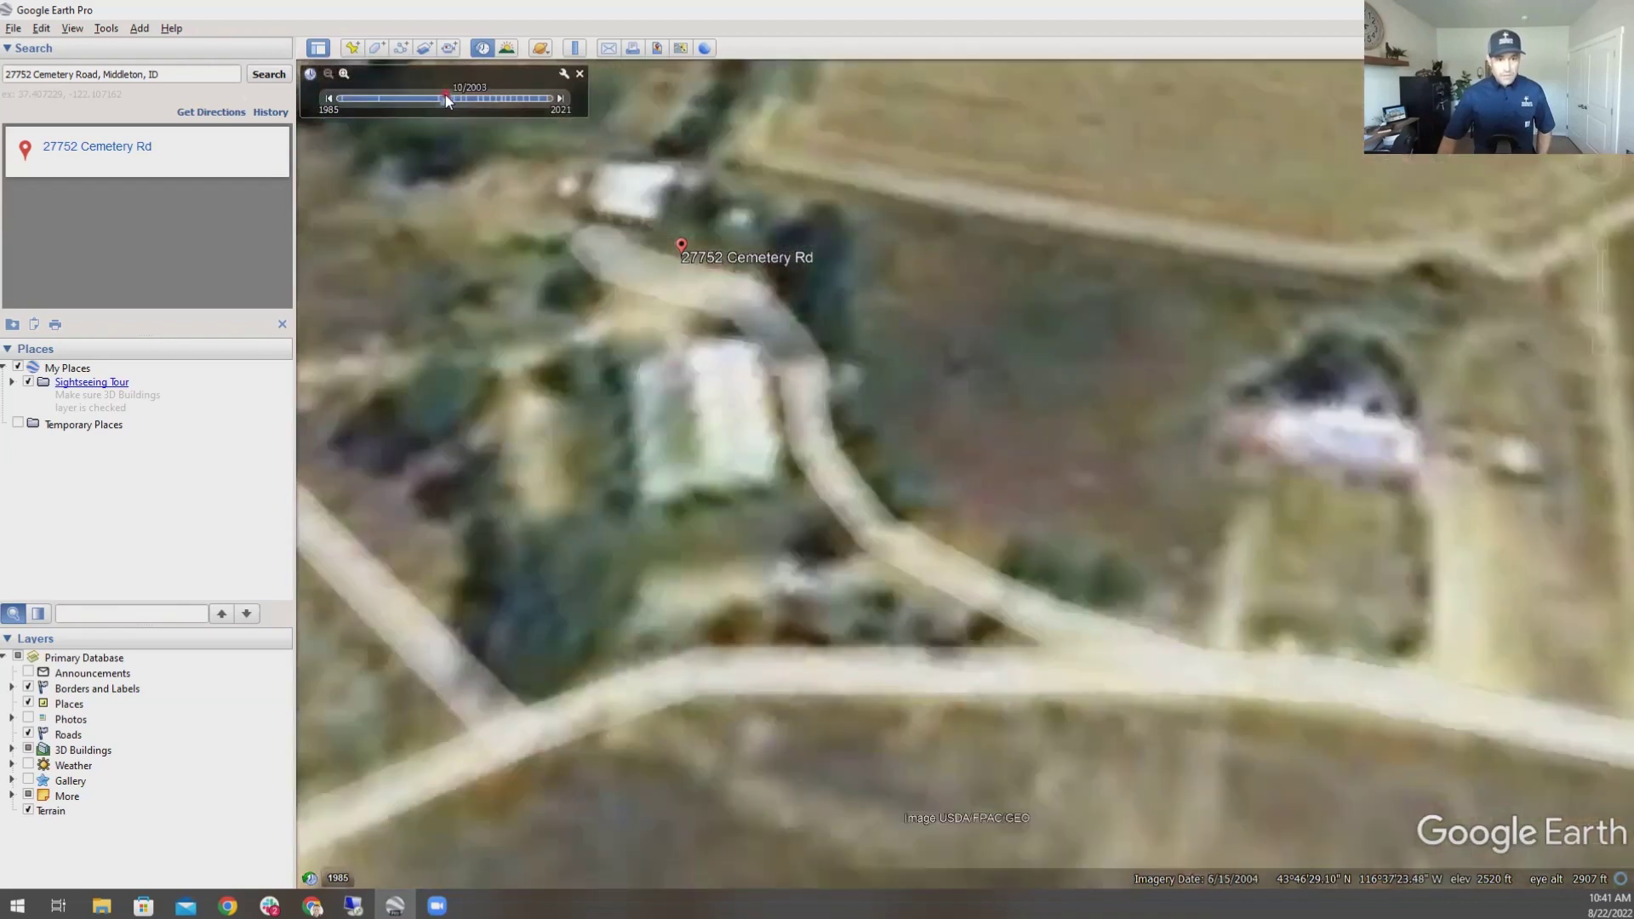
left_click_drag(446, 95, 443, 95)
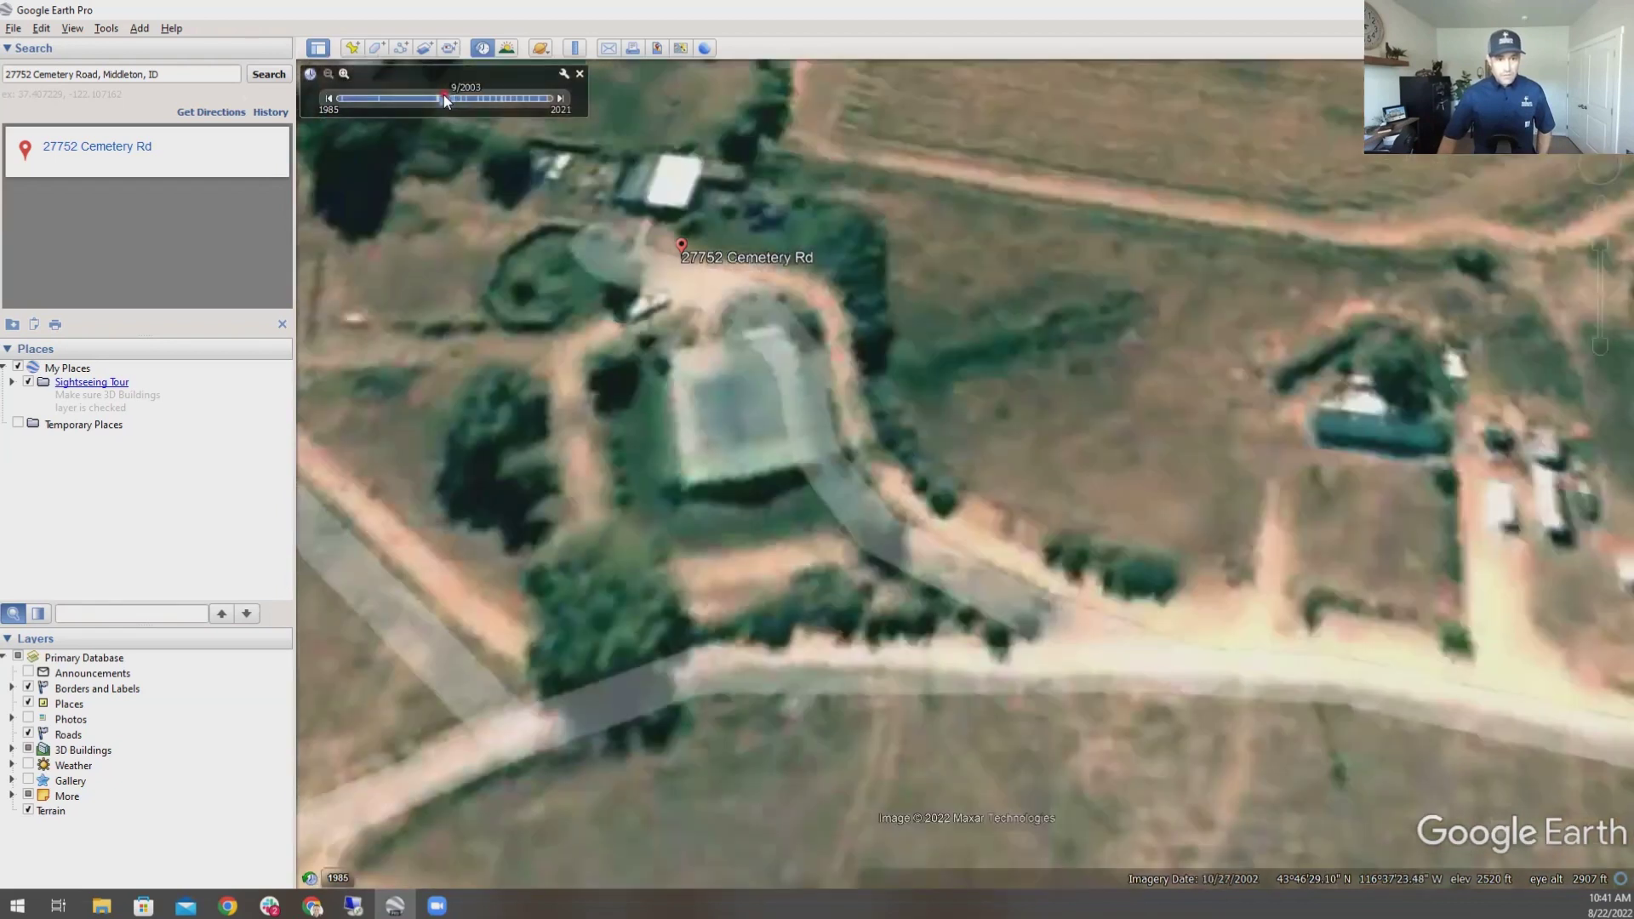